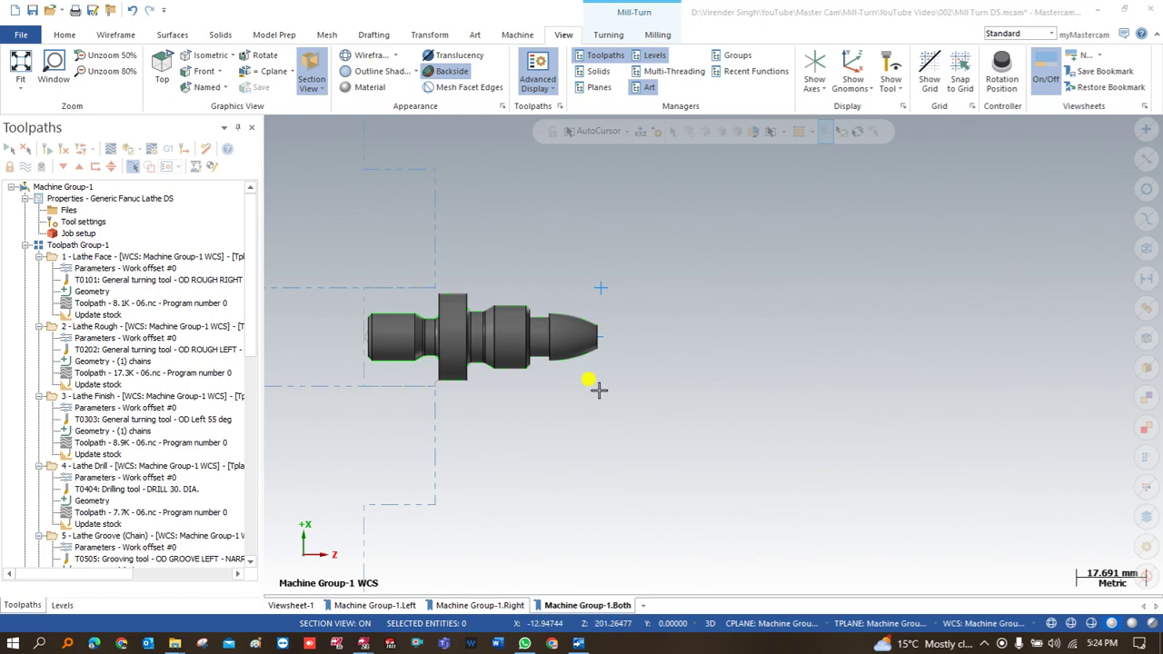
Switch from the Mill Turn DS file to the 06.mcam shaft part and show its coordinate gnomons.
scroll(591, 340, "down", 1)
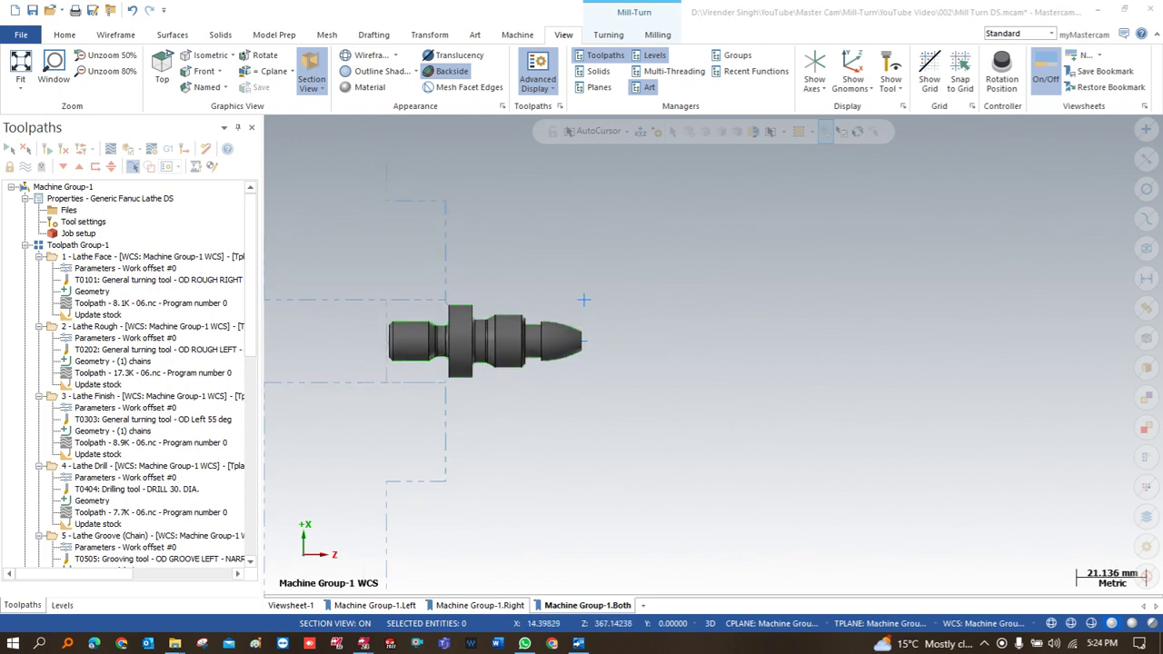
key("alt+F4")
left_click(620, 351)
scroll(625, 332, "up", 5)
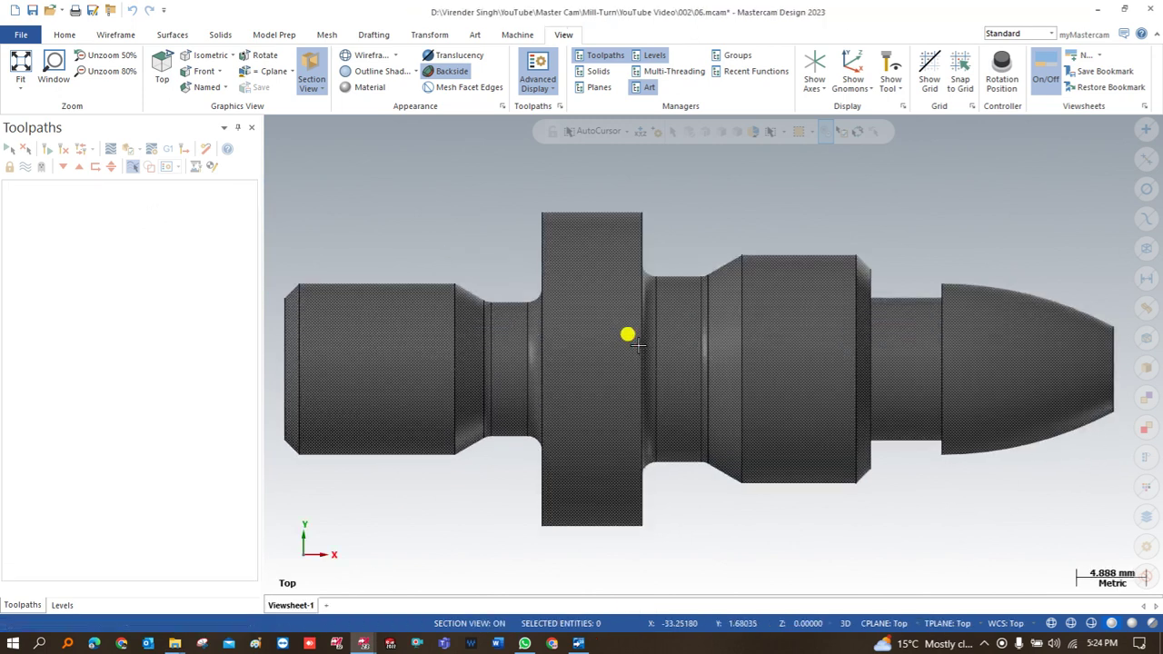
scroll(527, 341, "down", 3)
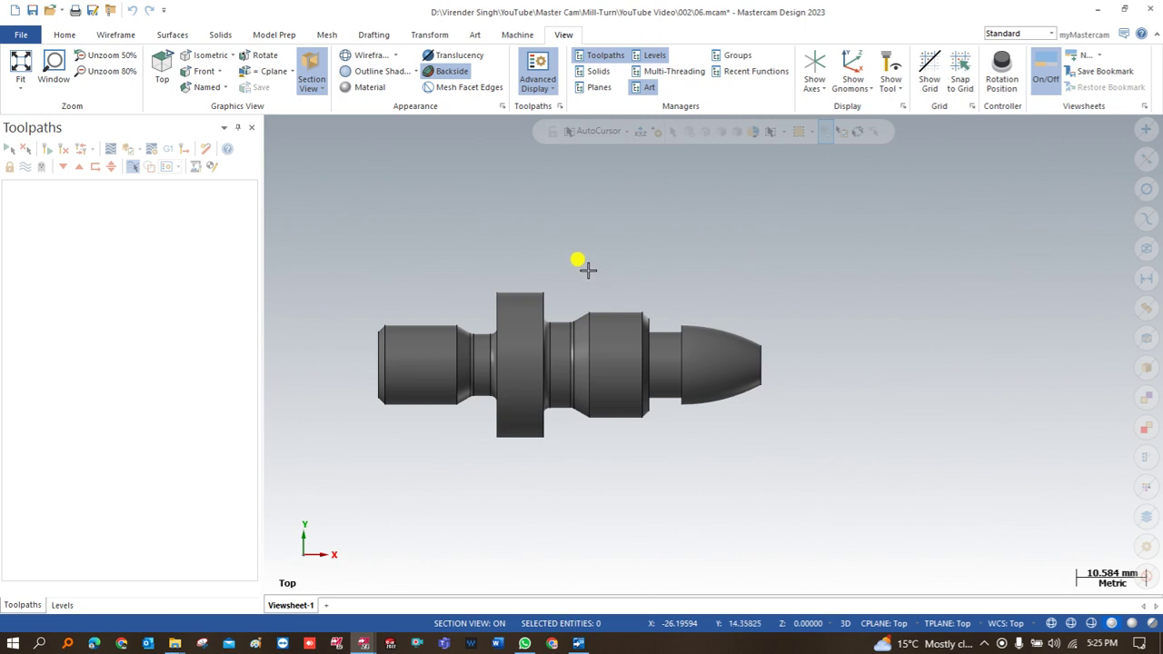
left_click(852, 73)
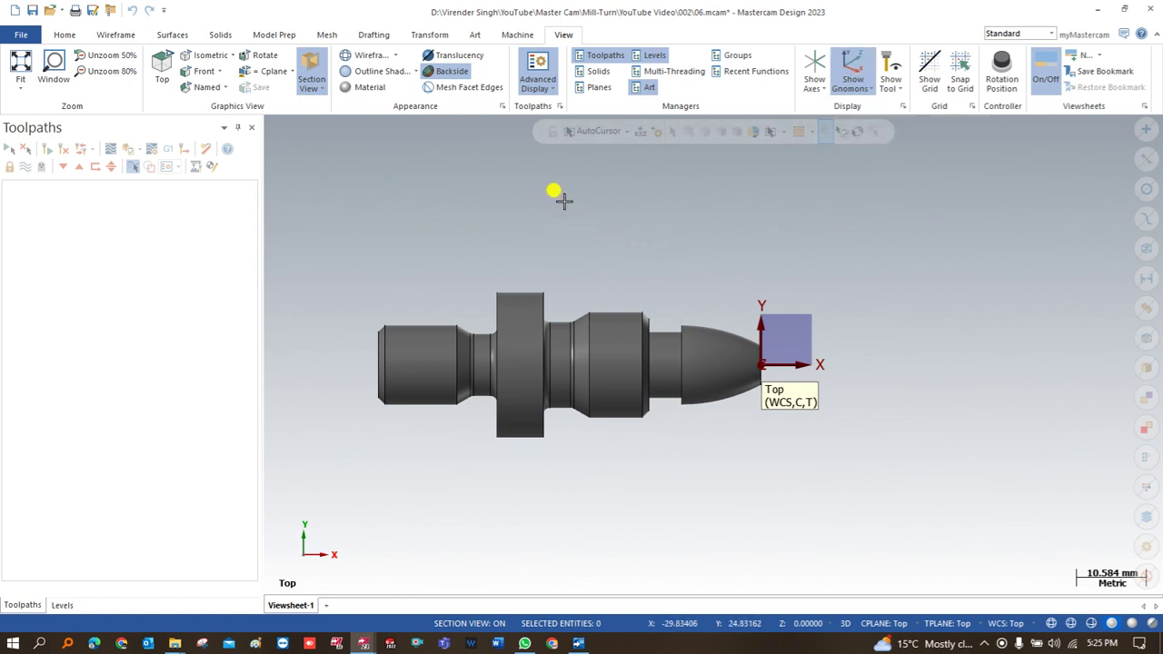
Create a Mill-Turn machine group using the Generic Fanuc Lathe DS machine.
left_click(514, 36)
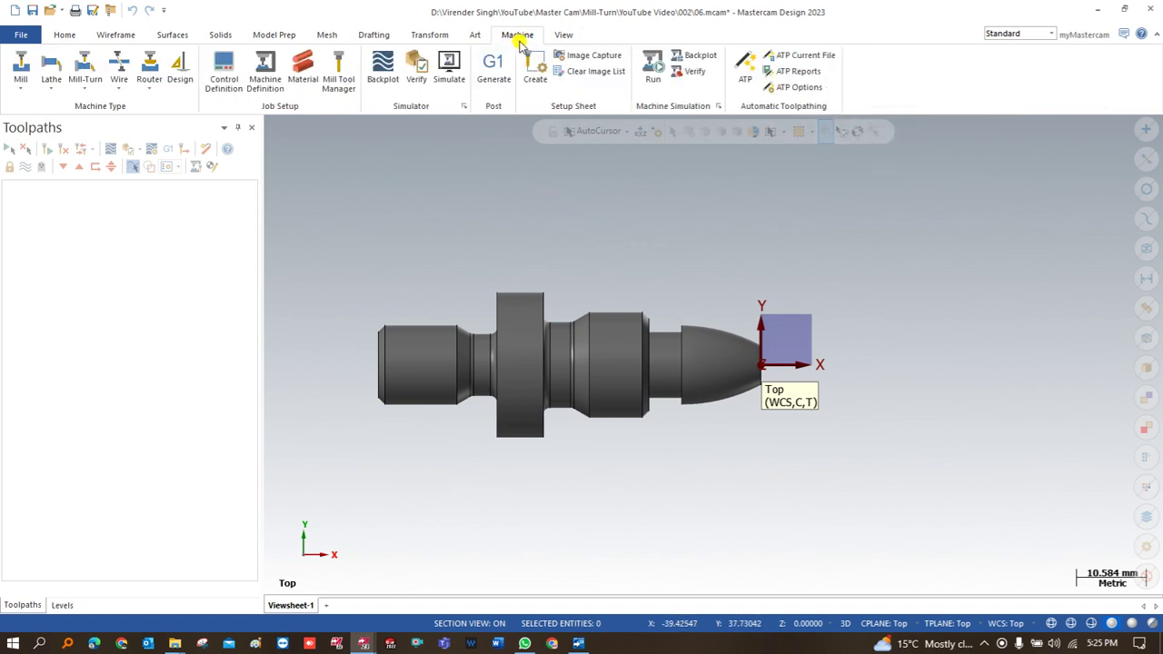
left_click(89, 89)
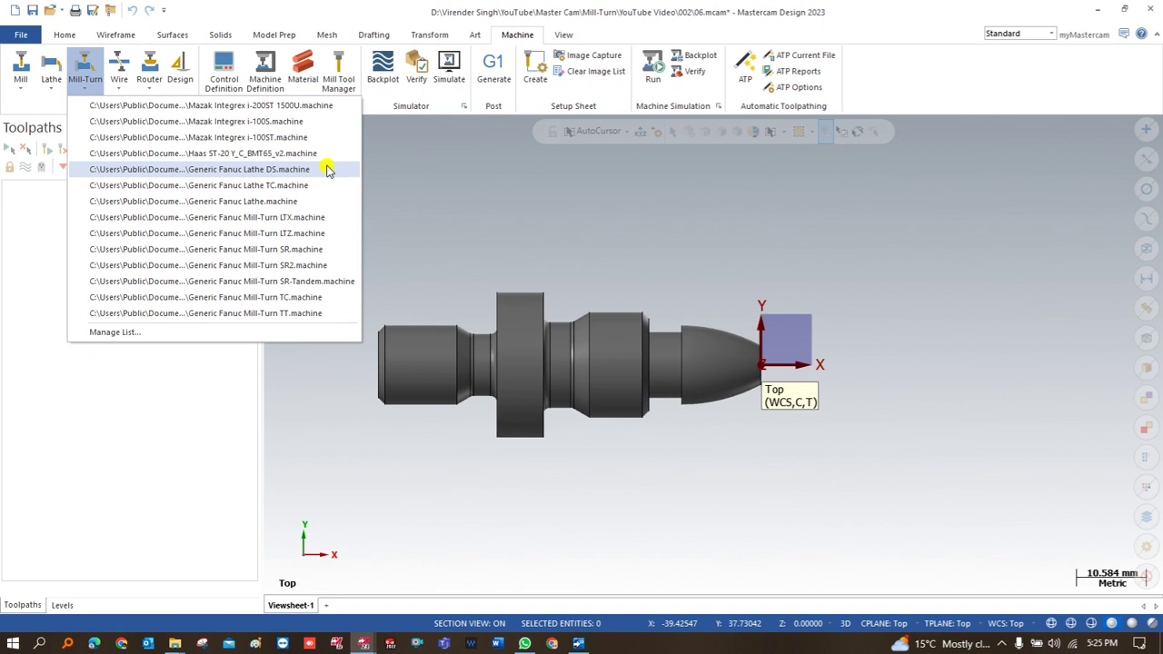
left_click(327, 171)
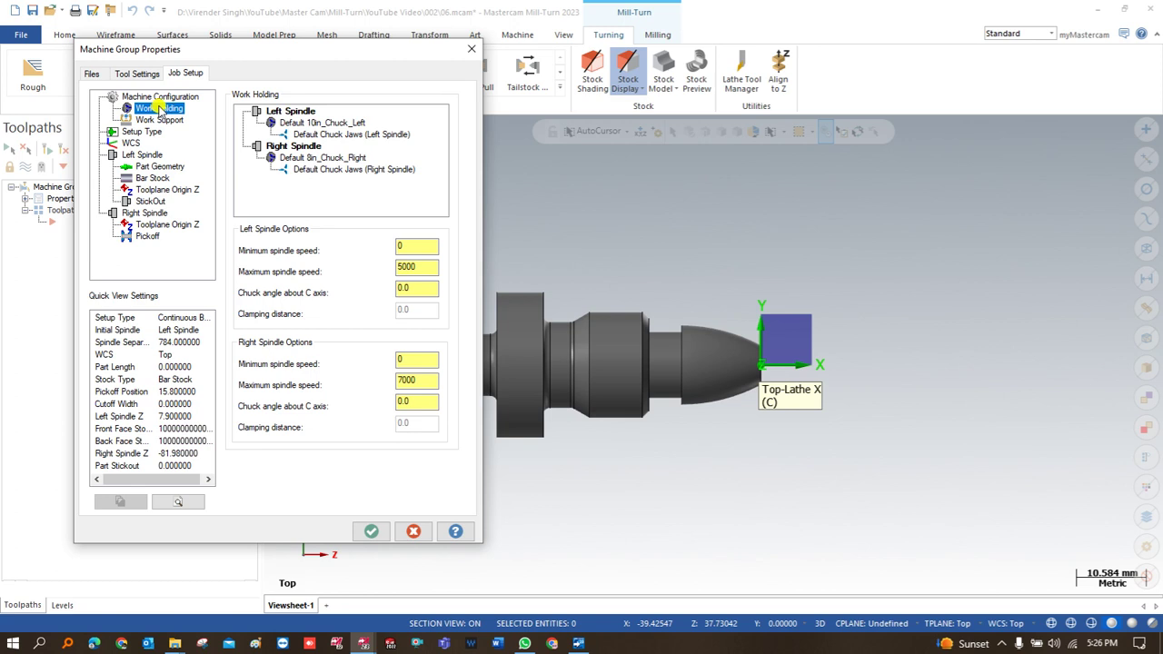
Examine the left and right spindle chucks and jaws, the left chuck's geometry settings, and the work support options.
left_click(274, 111)
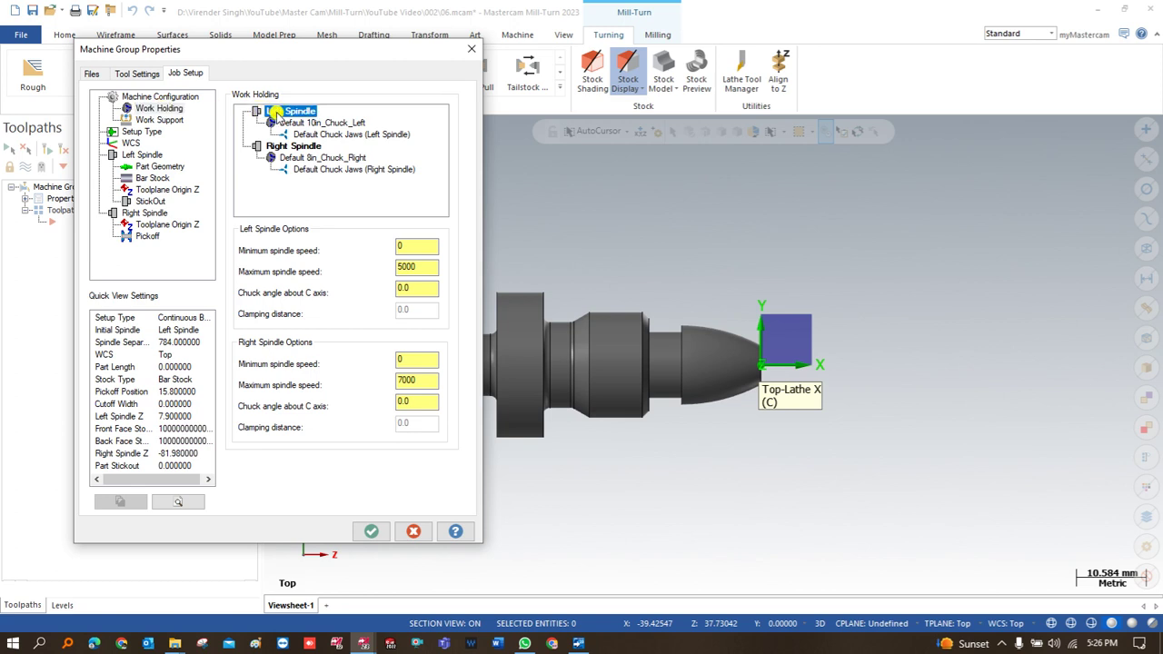
left_click(273, 147)
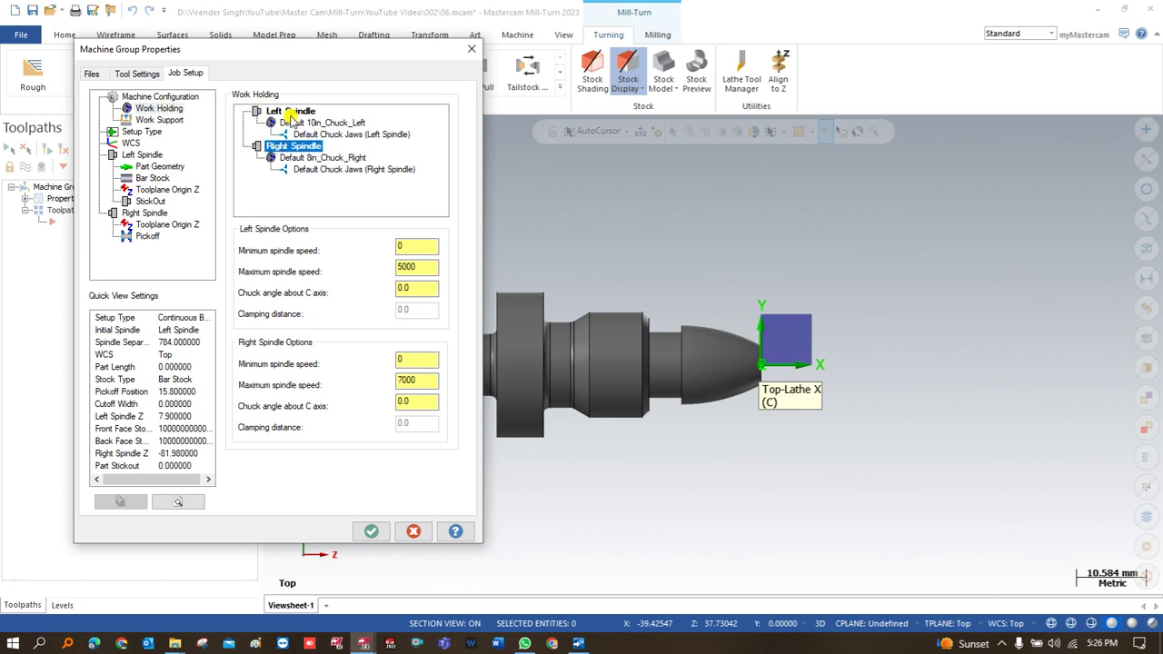
left_click(286, 111)
left_click(289, 148)
left_click(306, 124)
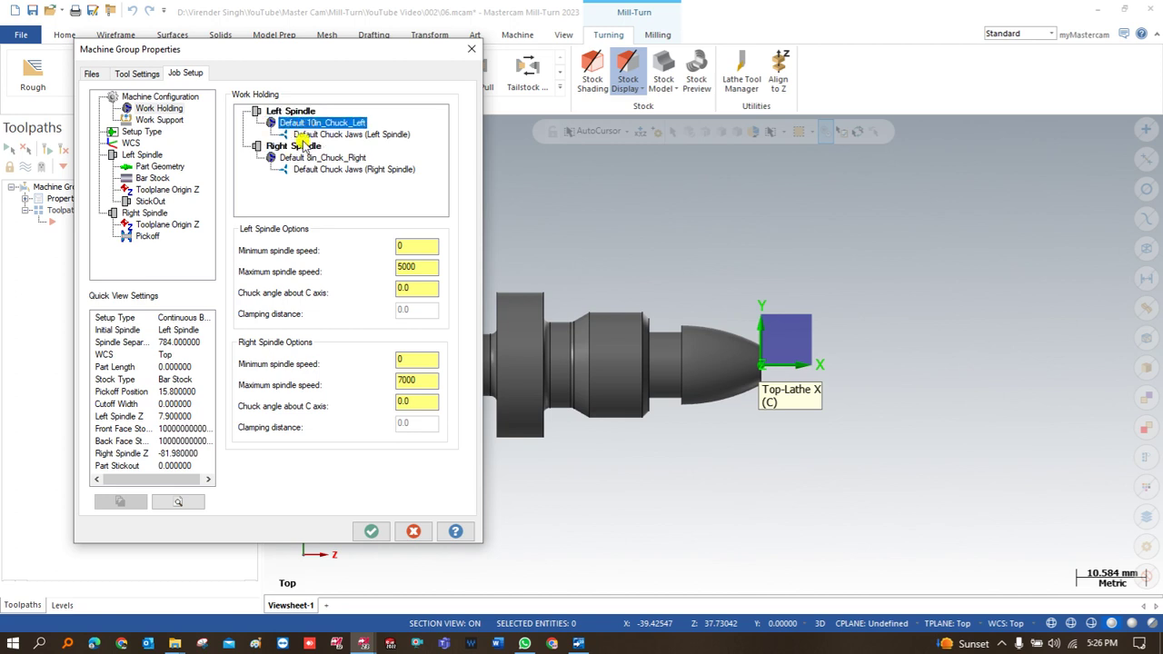
left_click(307, 170)
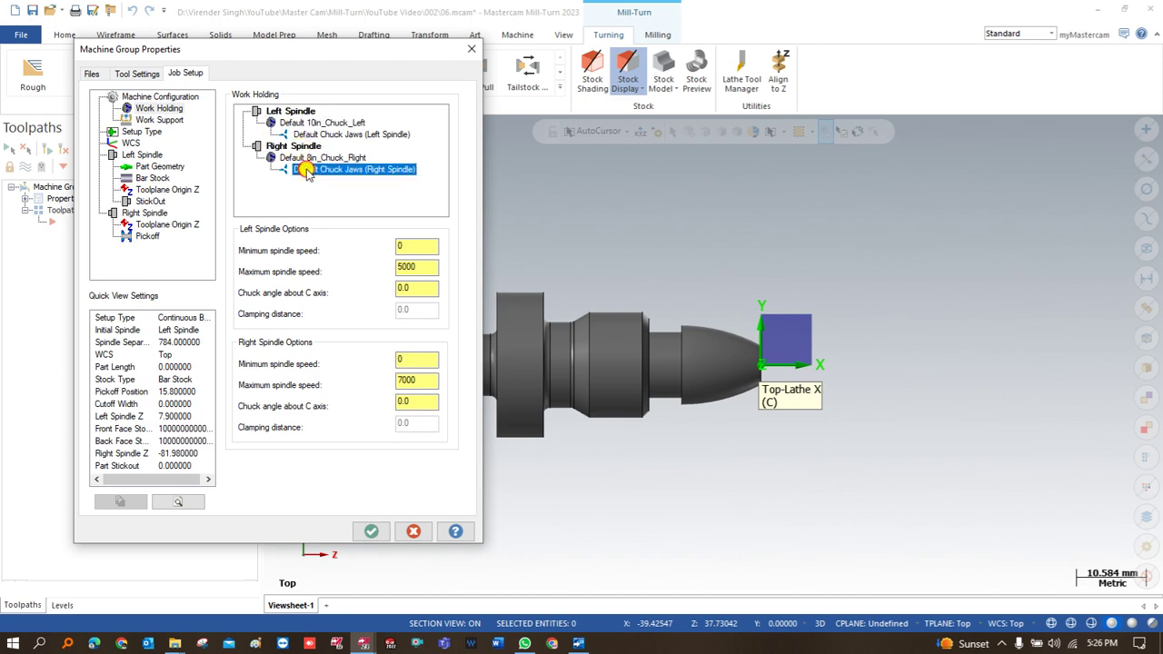
double_click(306, 124)
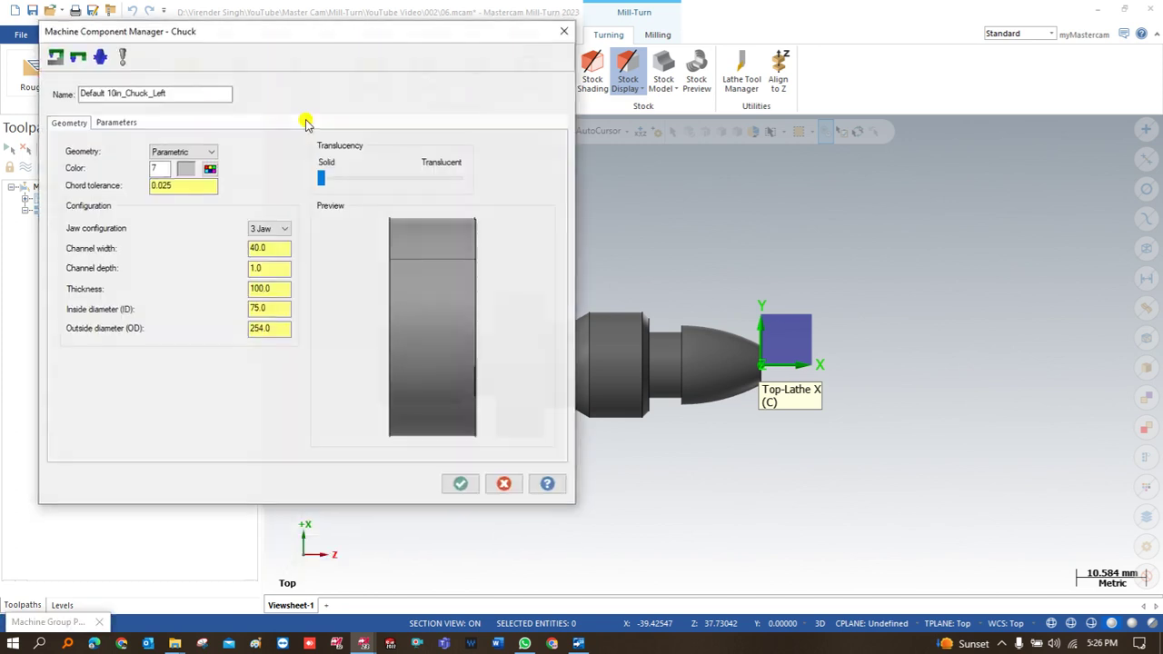
key("Escape")
left_click(172, 121)
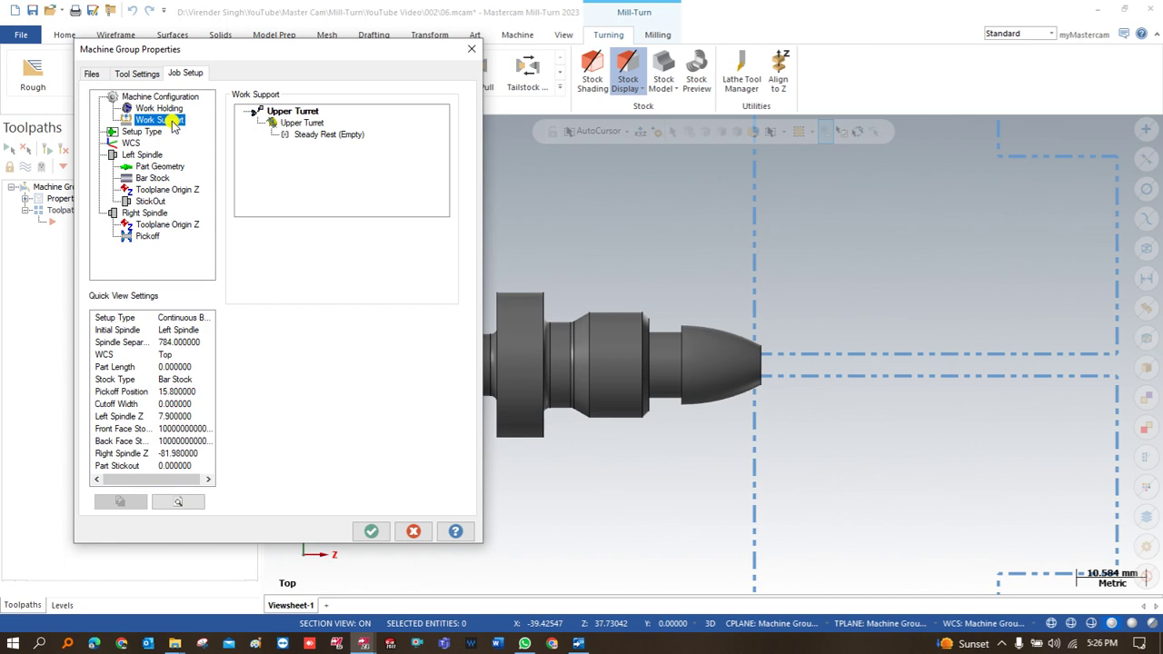
Set up the job to start on the left spindle with the part handling type Single Pieces of Stock - Pickoff.
left_click(137, 131)
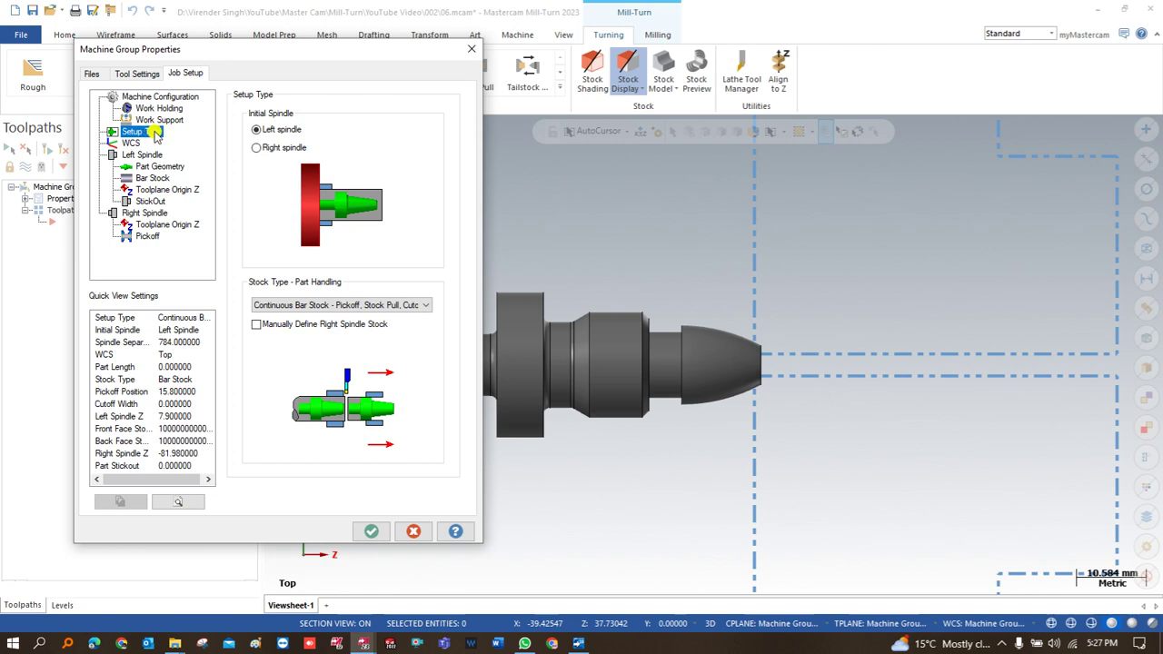
left_click(261, 130)
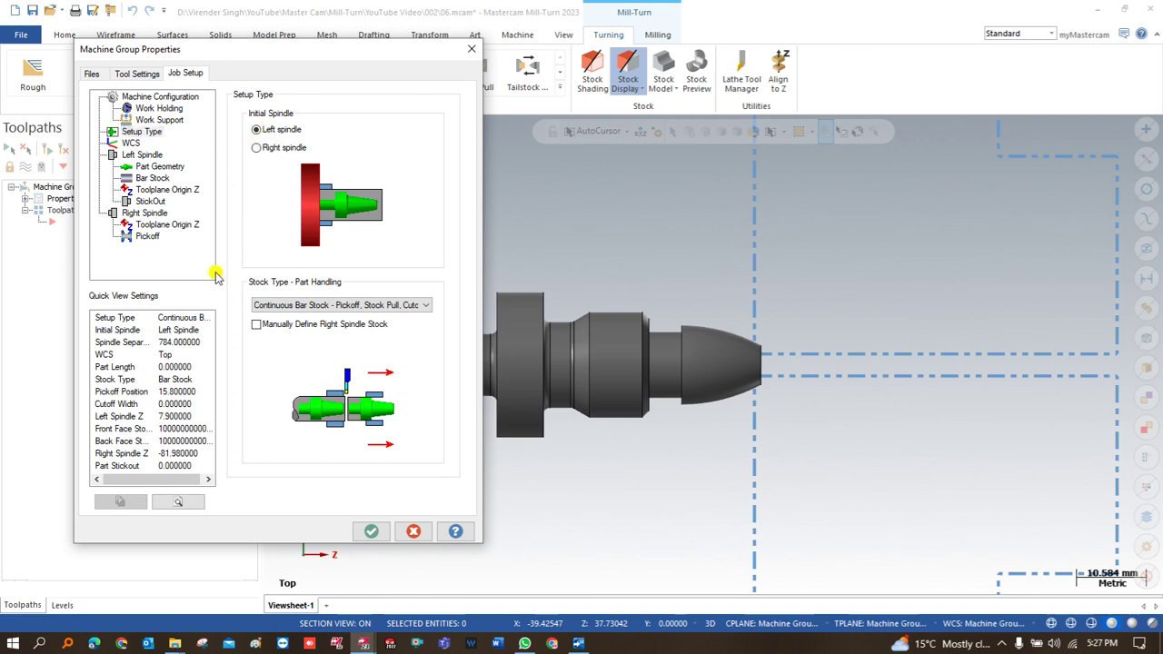
left_click(286, 305)
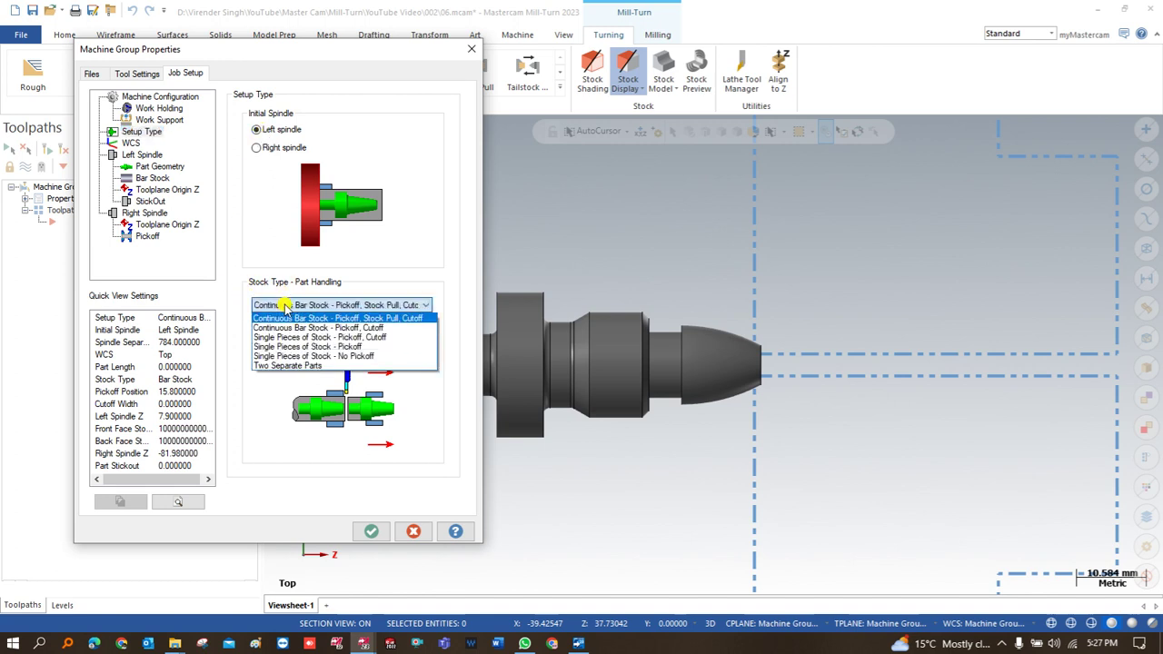
left_click(286, 306)
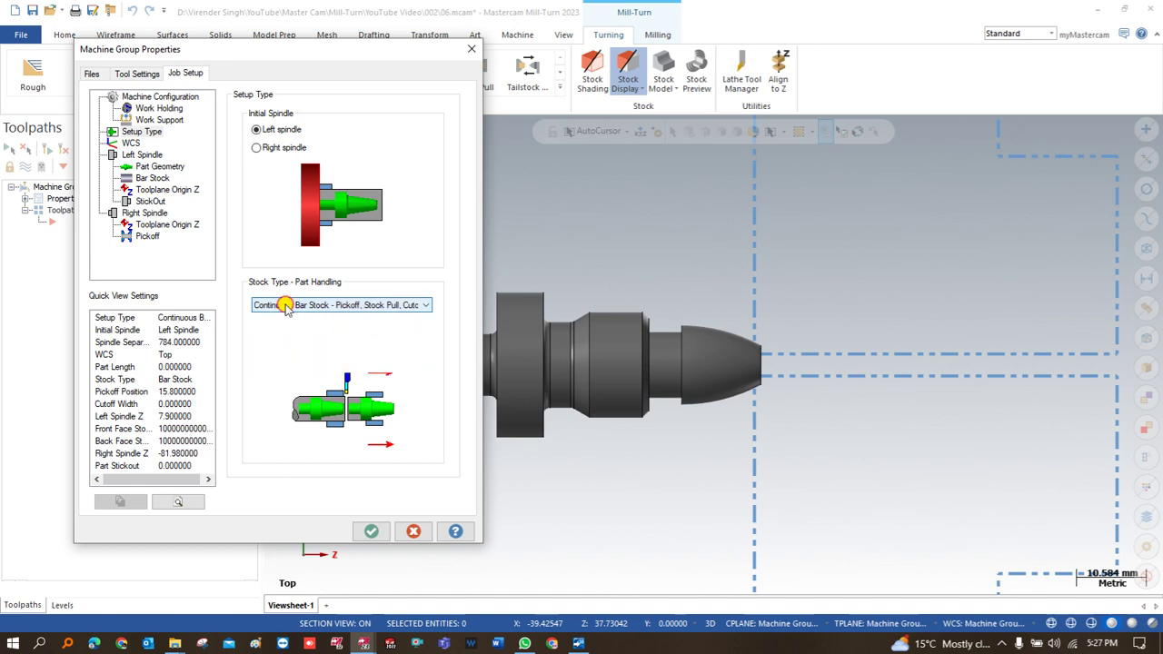
left_click(286, 306)
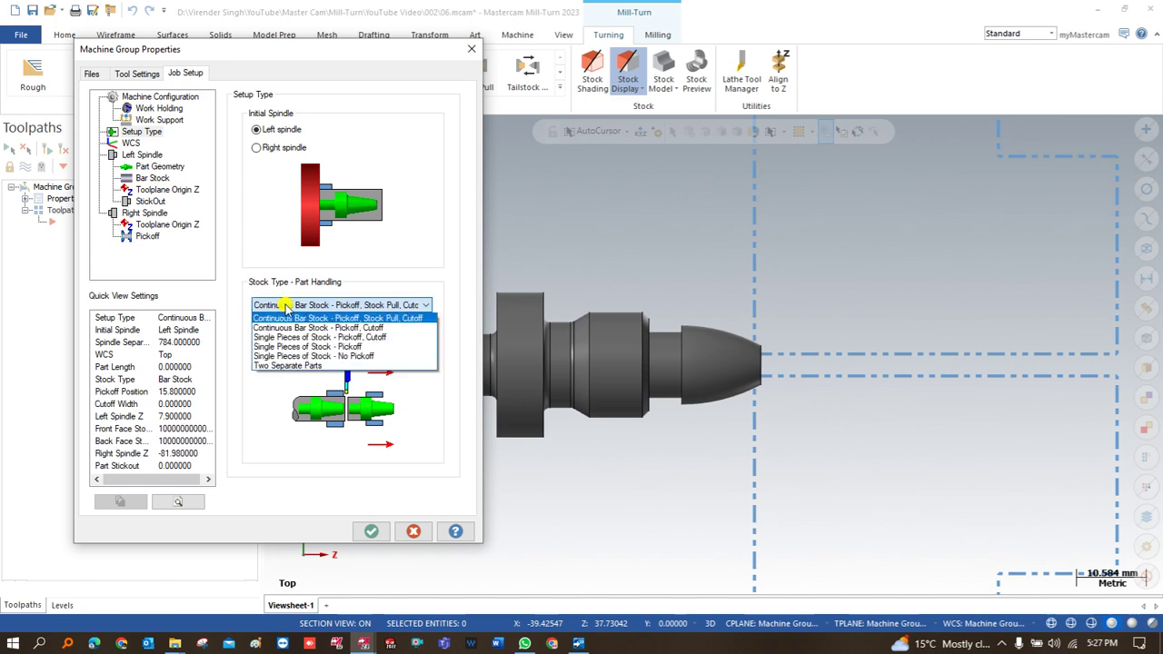
left_click(320, 347)
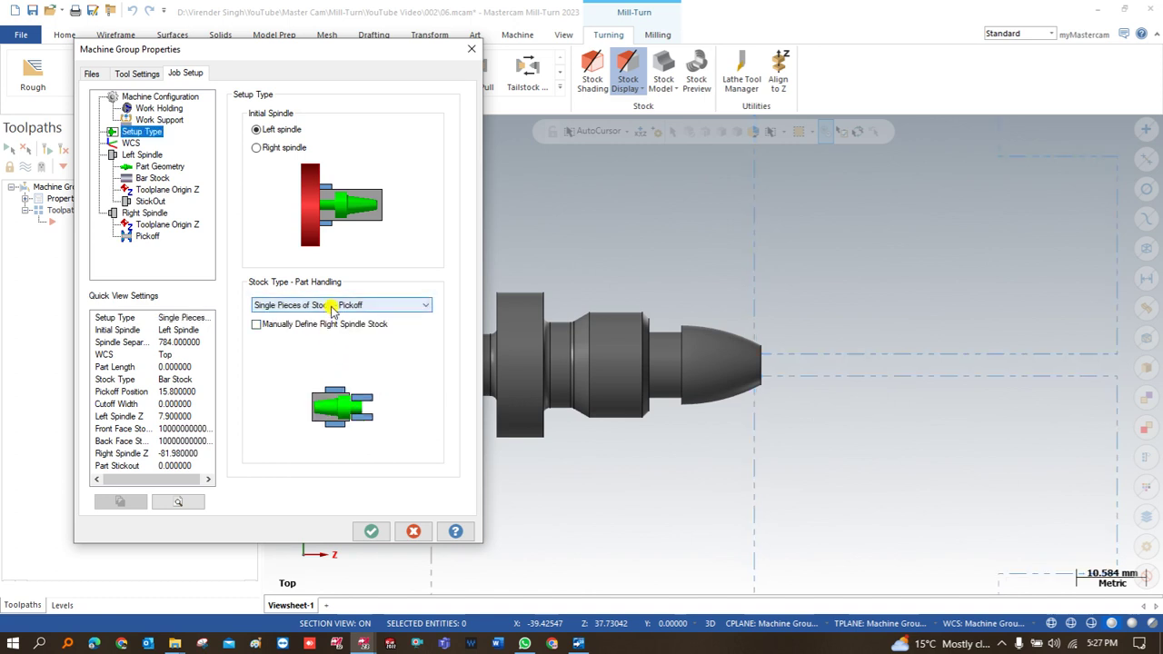
left_click(332, 308)
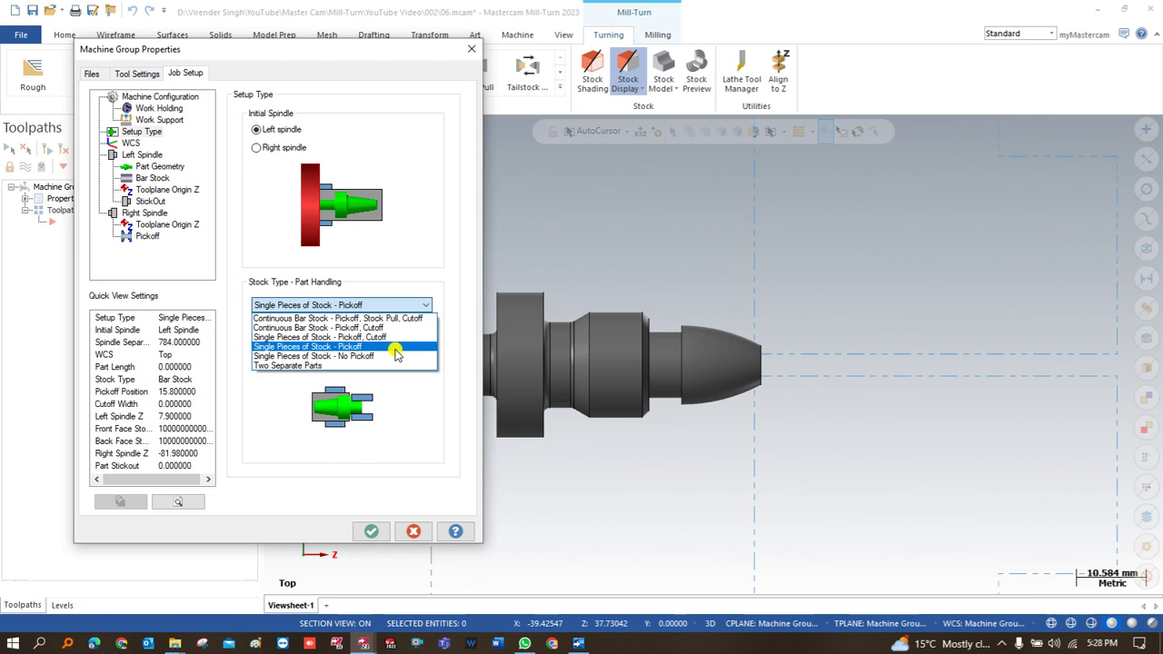
left_click(343, 346)
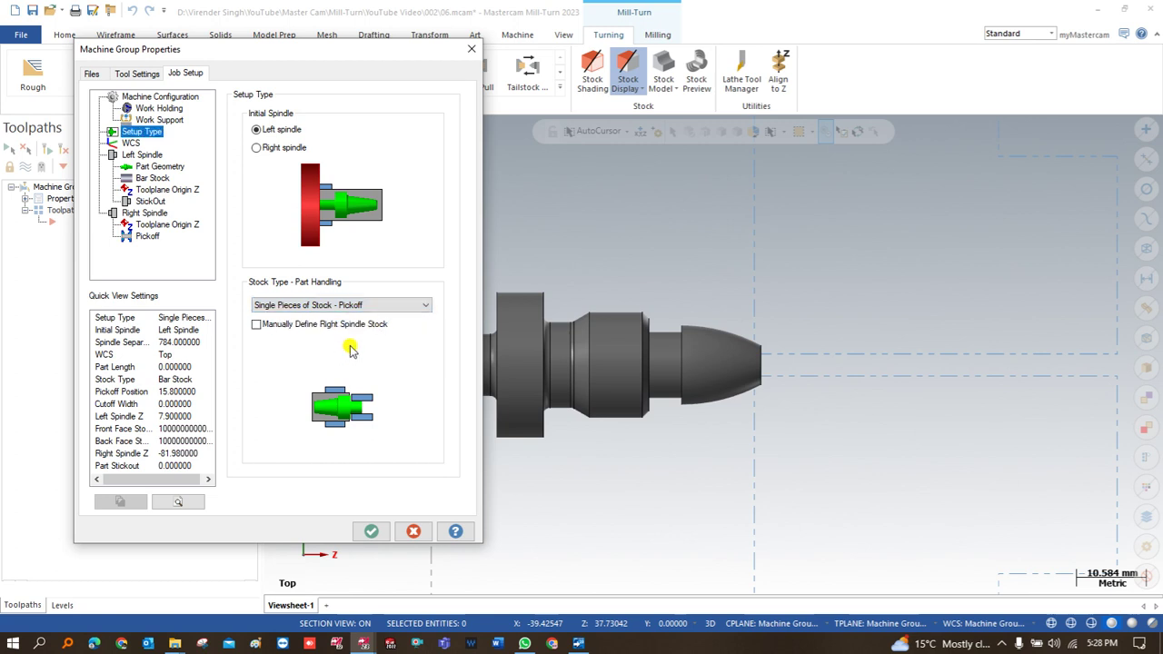
Assign the shaft solid as the left spindle's part geometry.
left_click(127, 157)
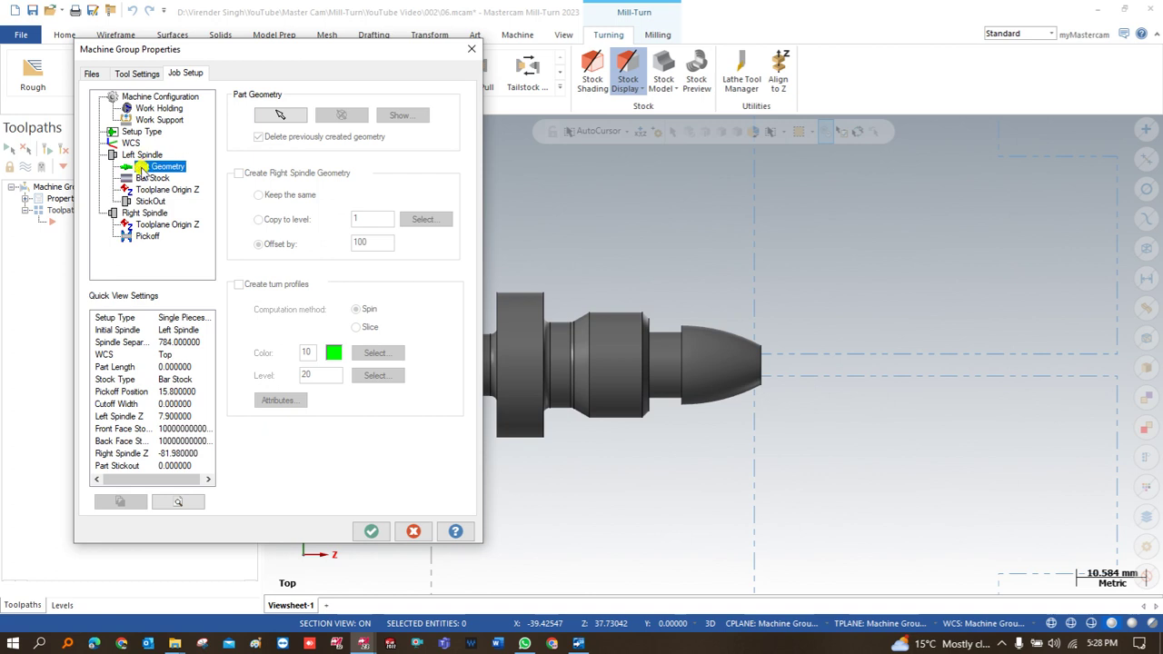
left_click(274, 115)
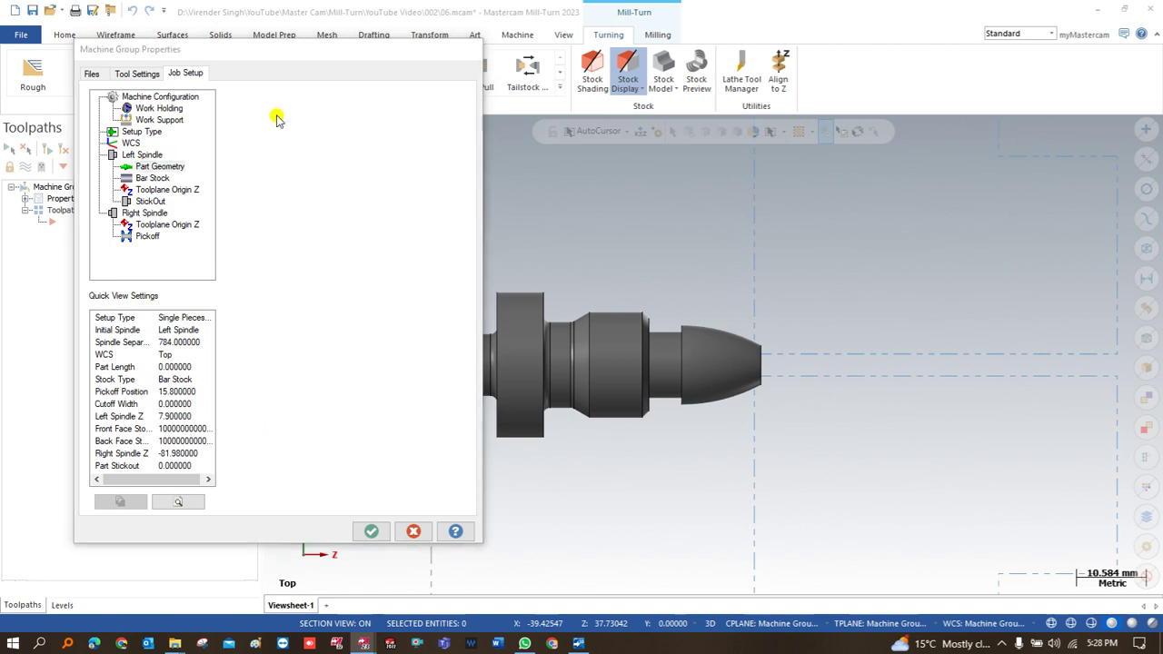
left_click(650, 161)
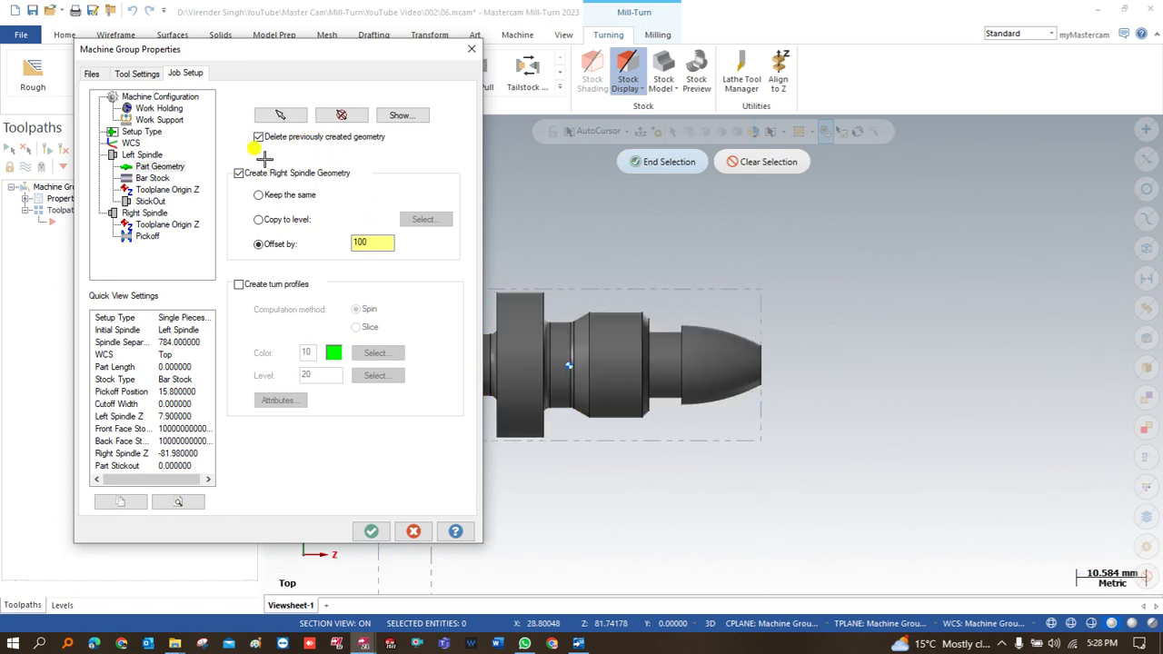
Enable turn profile creation for the part geometry with the Spin computation method, color 10 and level 20.
left_click(239, 285)
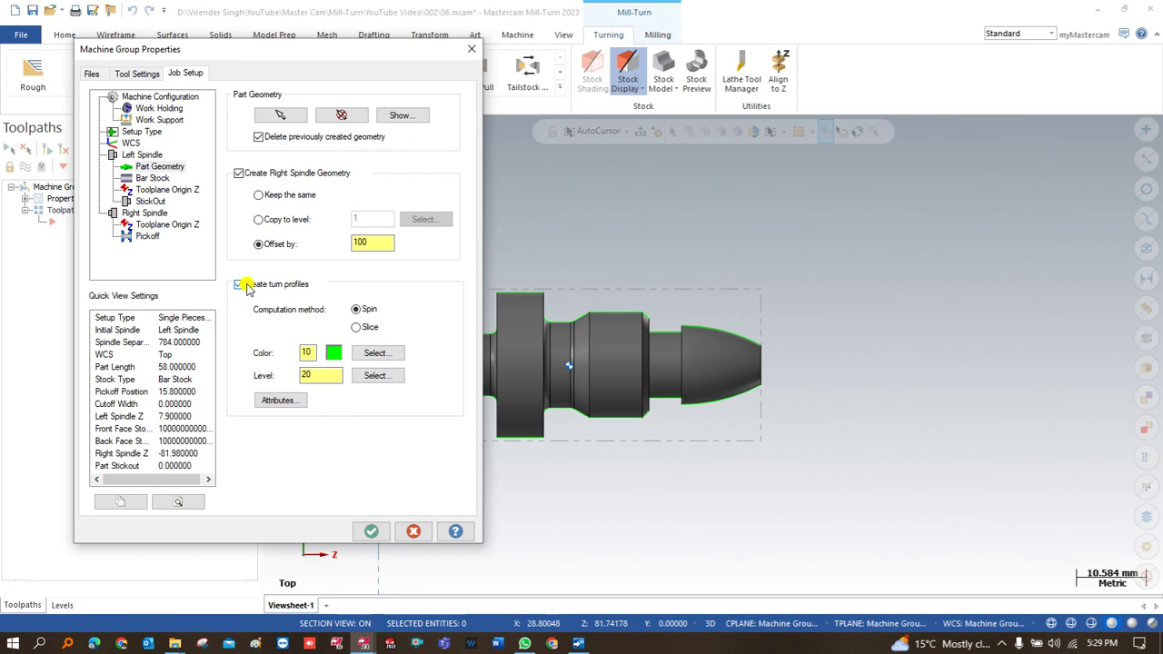
left_click(238, 286)
left_click(238, 286)
left_click(314, 375)
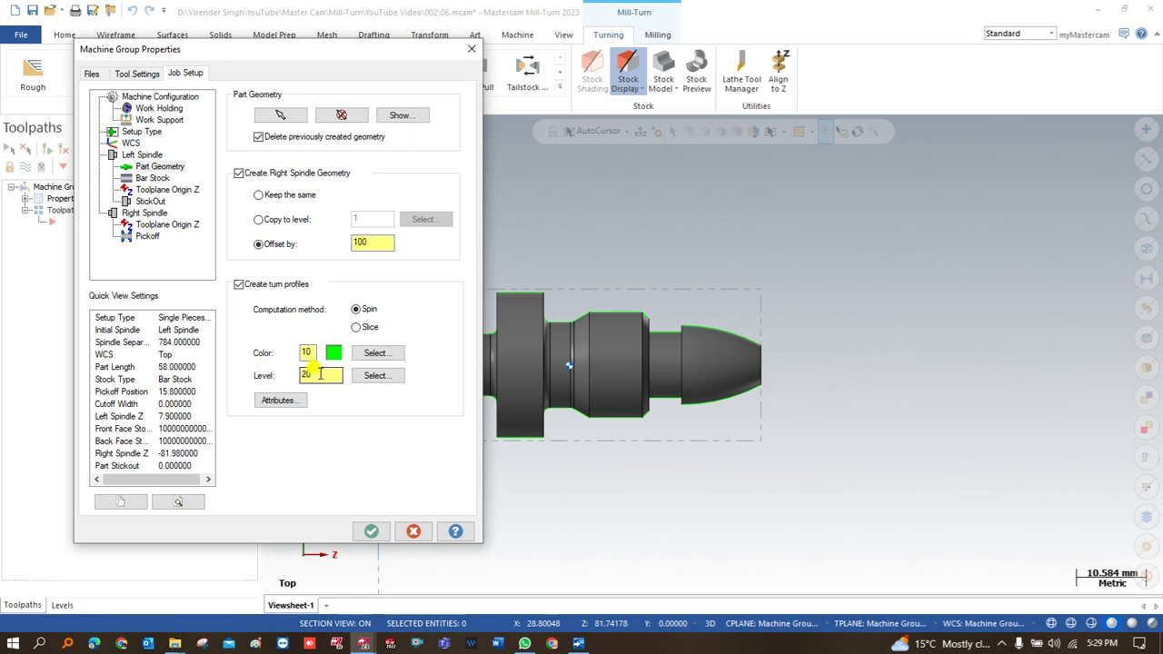
left_click(312, 353)
left_click(314, 374)
Define the left spindle's bar stock with a 23.0 mm outside diameter and 1 mm of extra stock on it.
left_click(150, 180)
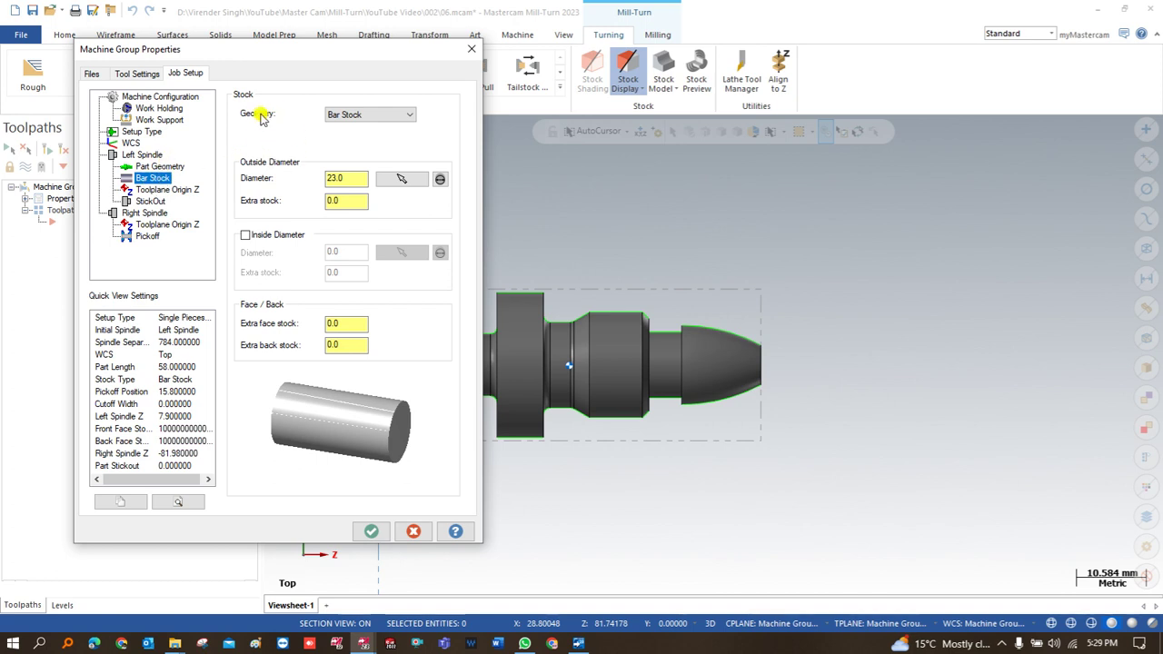
left_click(359, 119)
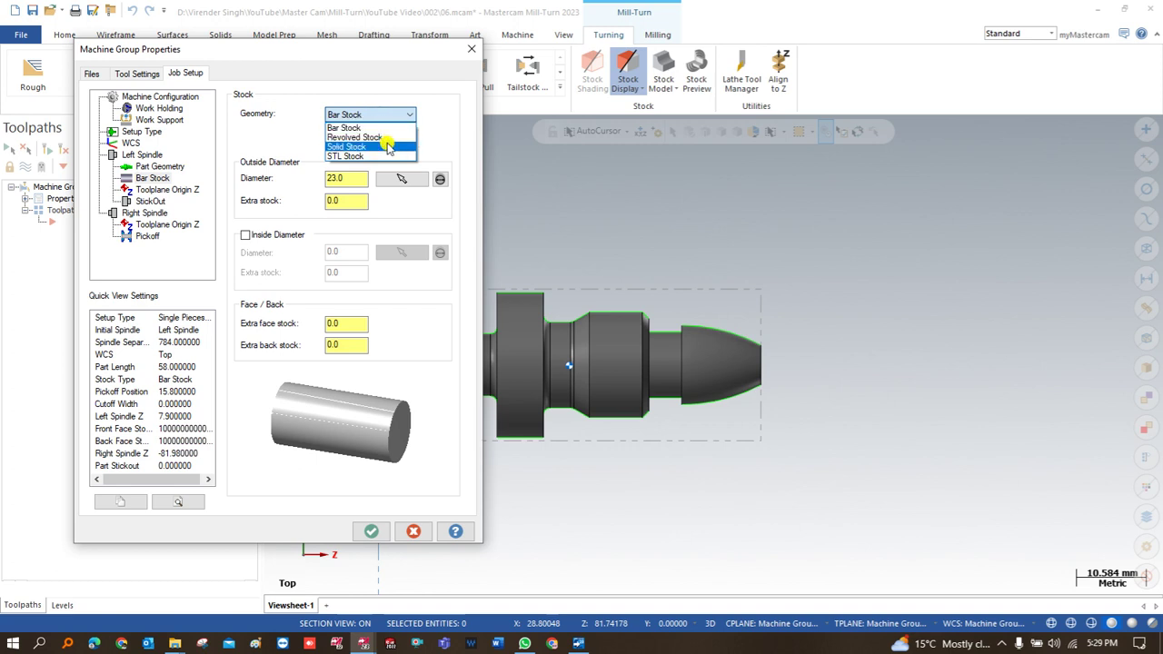
left_click(388, 122)
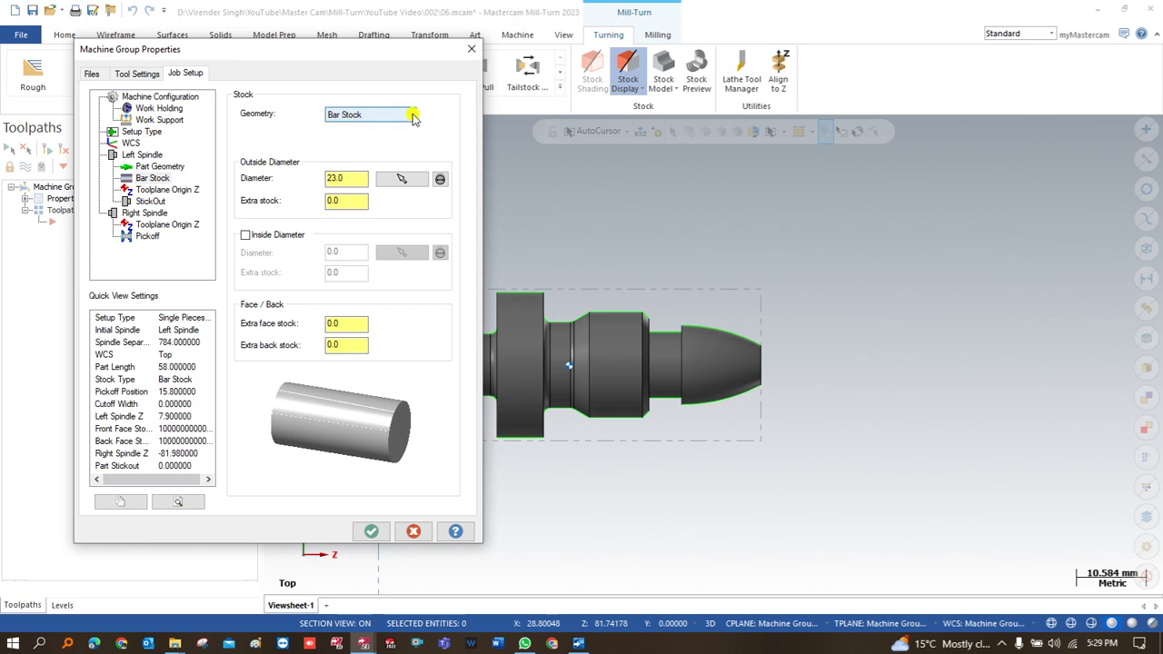
left_click(361, 178)
left_click(348, 200)
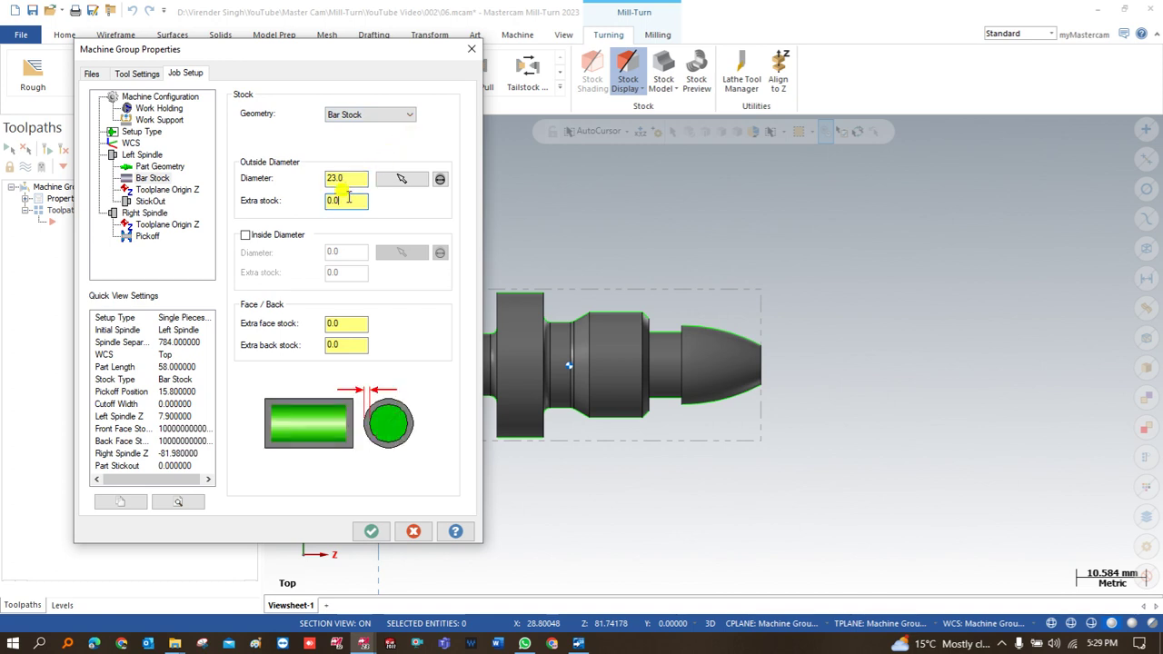
left_click_drag(351, 199, 308, 202)
left_click(349, 180)
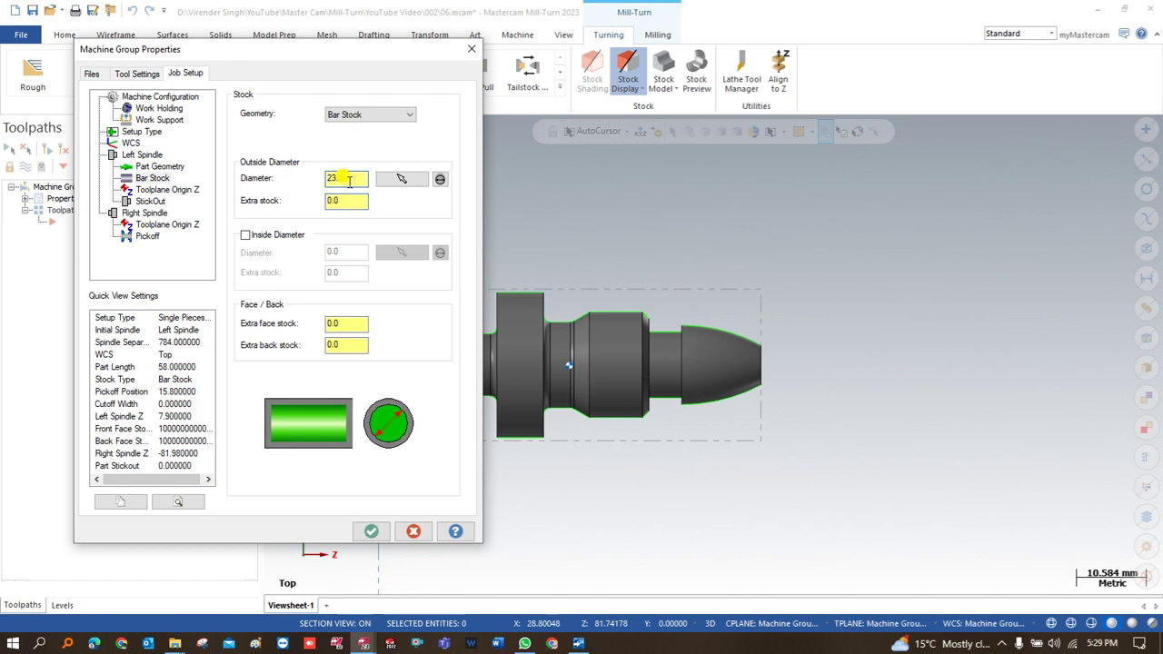
type("23.0")
key("Tab")
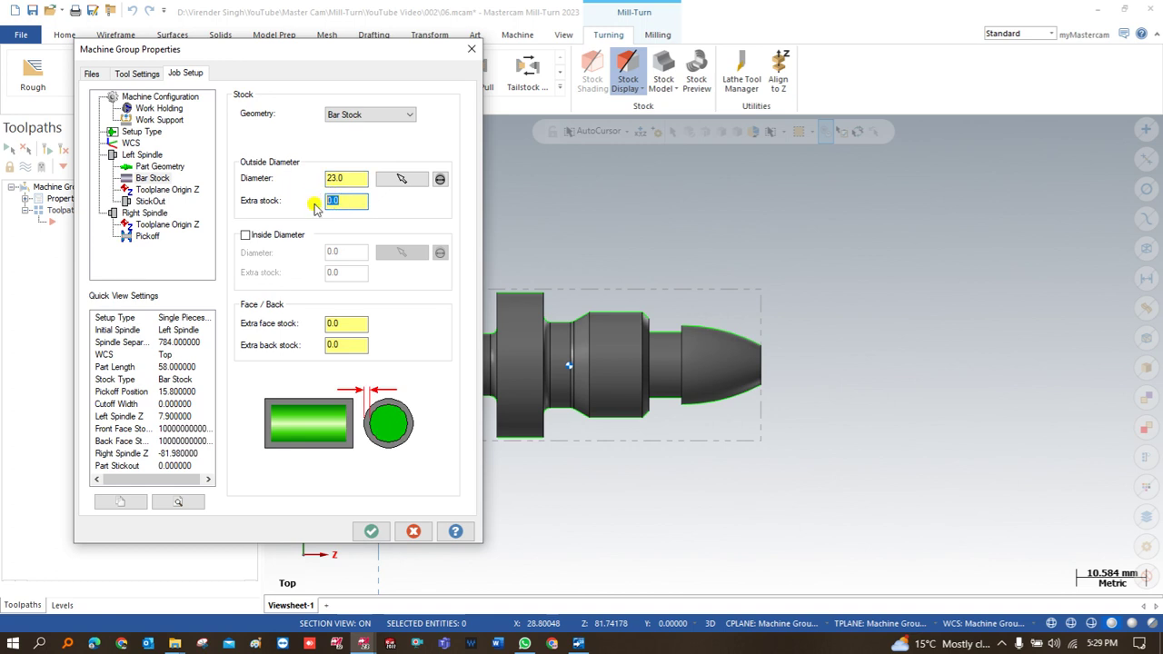
type("1")
Add 1 mm of extra face stock and 1 mm of extra back stock to the bar stock.
left_click(357, 324)
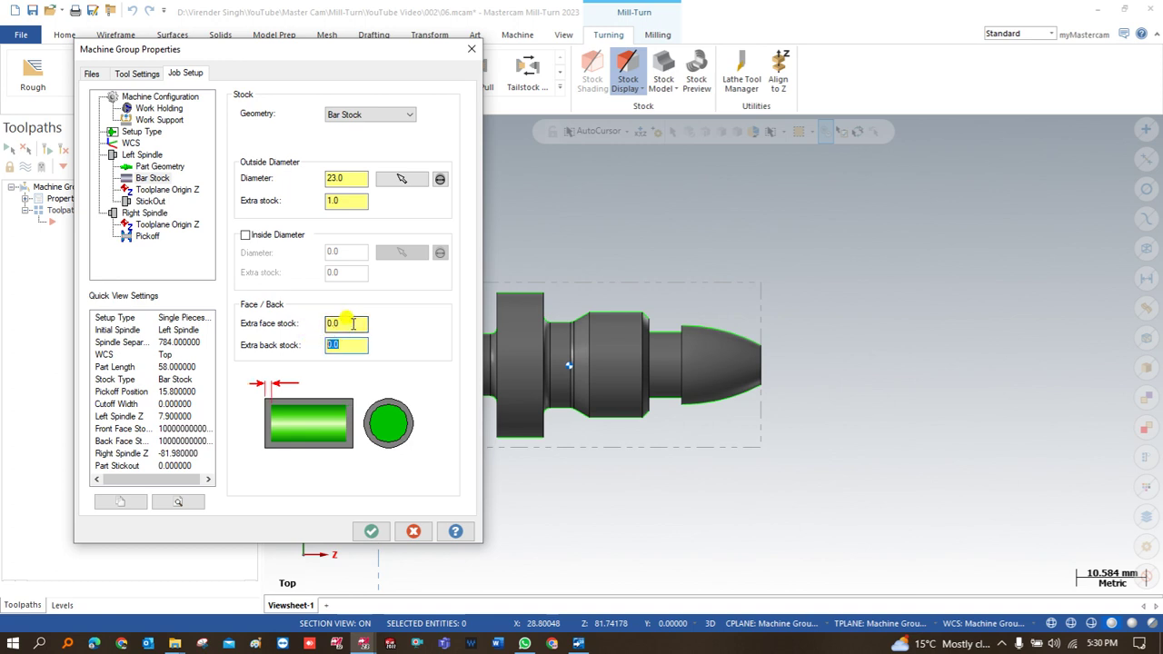
type("1")
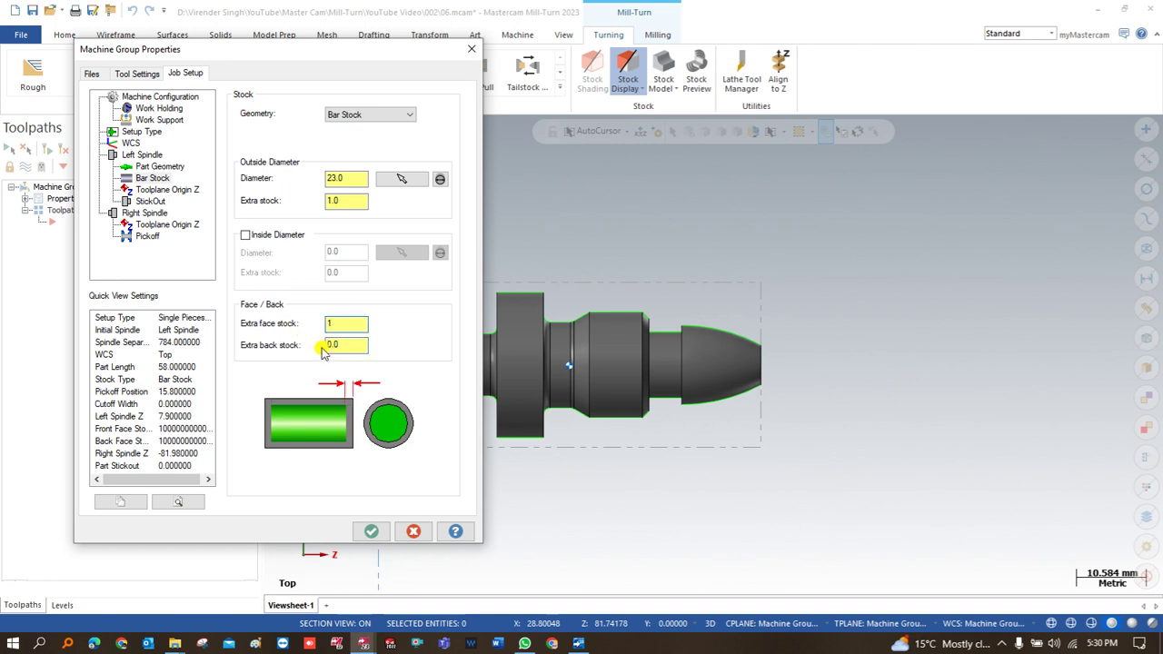
key("Tab")
type("1")
key("Tab")
key("Tab")
left_click(346, 345)
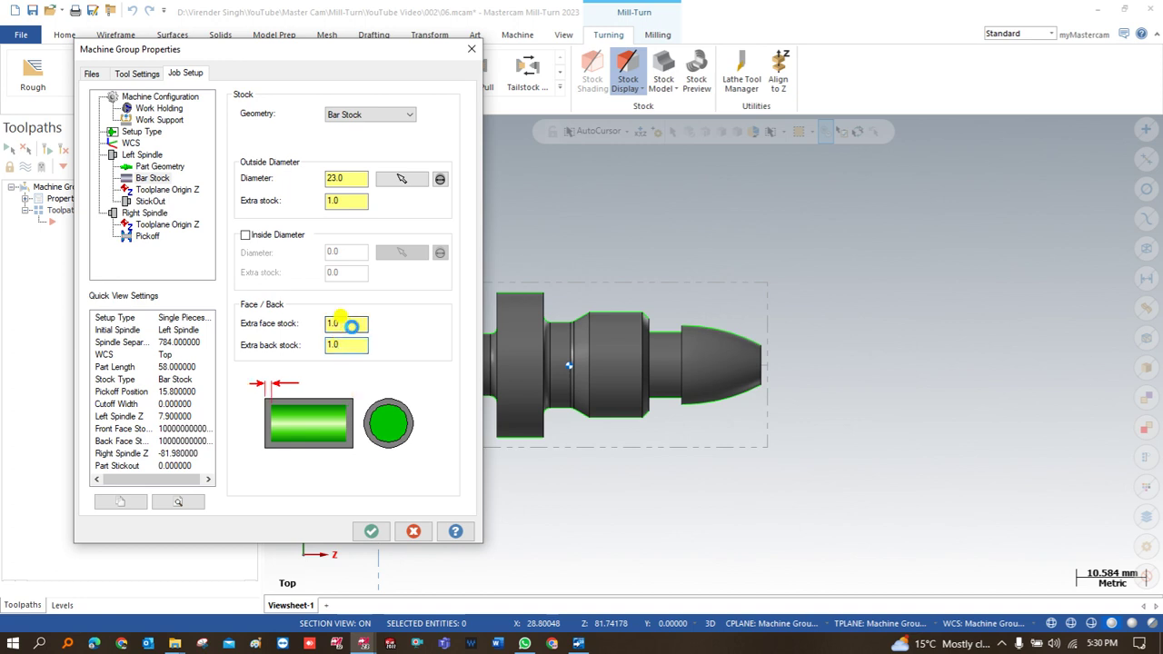
Compute the left spindle's toolplane origin Z from the right face and pick a jaw position beside the flange for a 95.0 mm stickout from the chuck face.
left_click(145, 190)
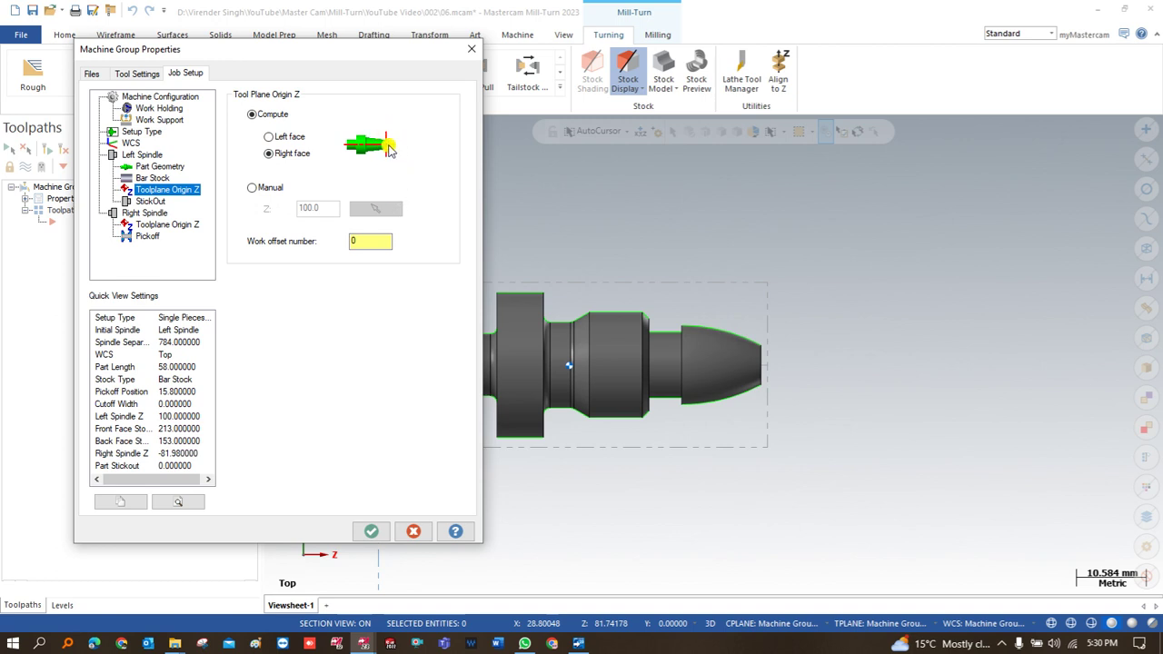
left_click(149, 202)
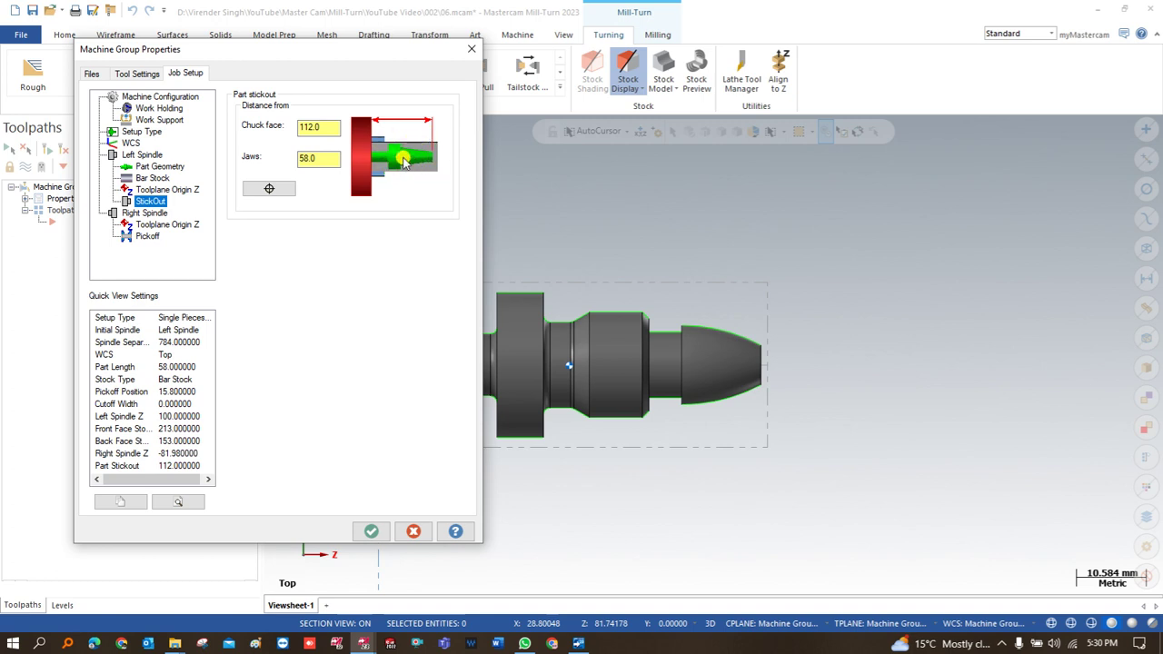
left_click(274, 189)
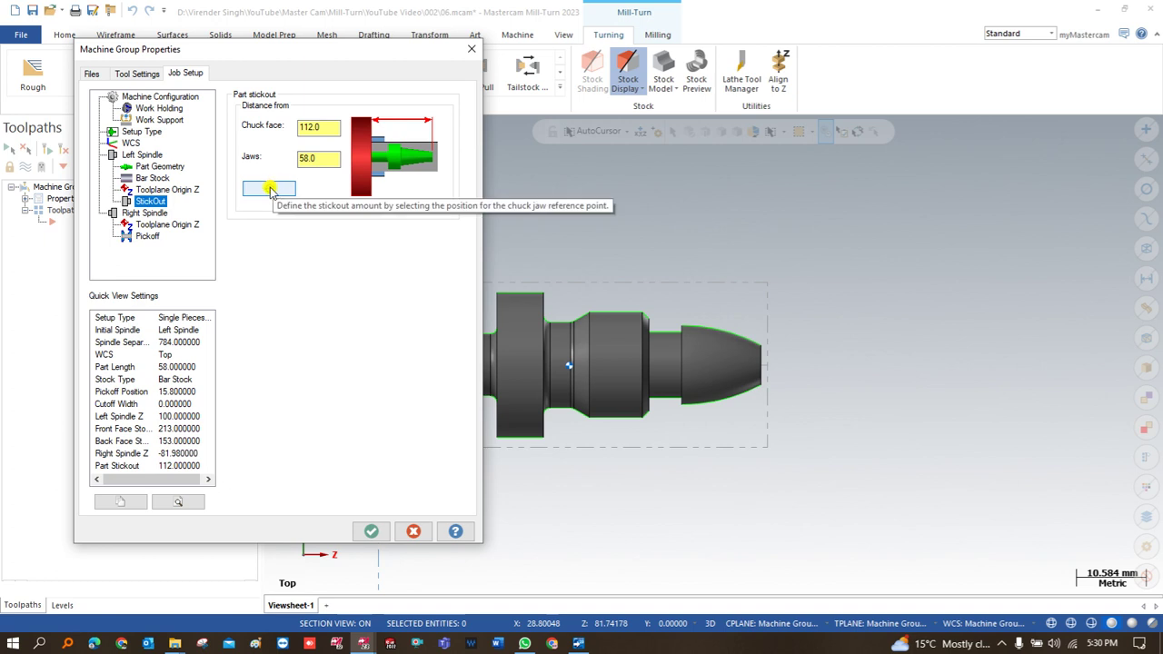
left_click(485, 330)
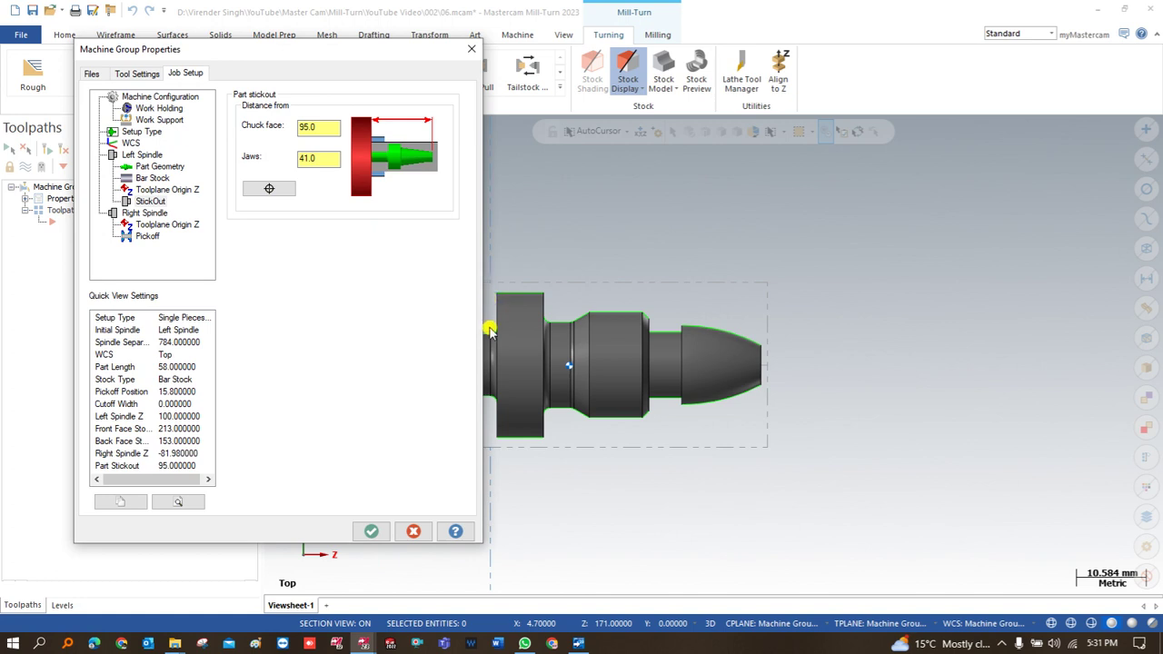
left_click_drag(336, 53, 322, 85)
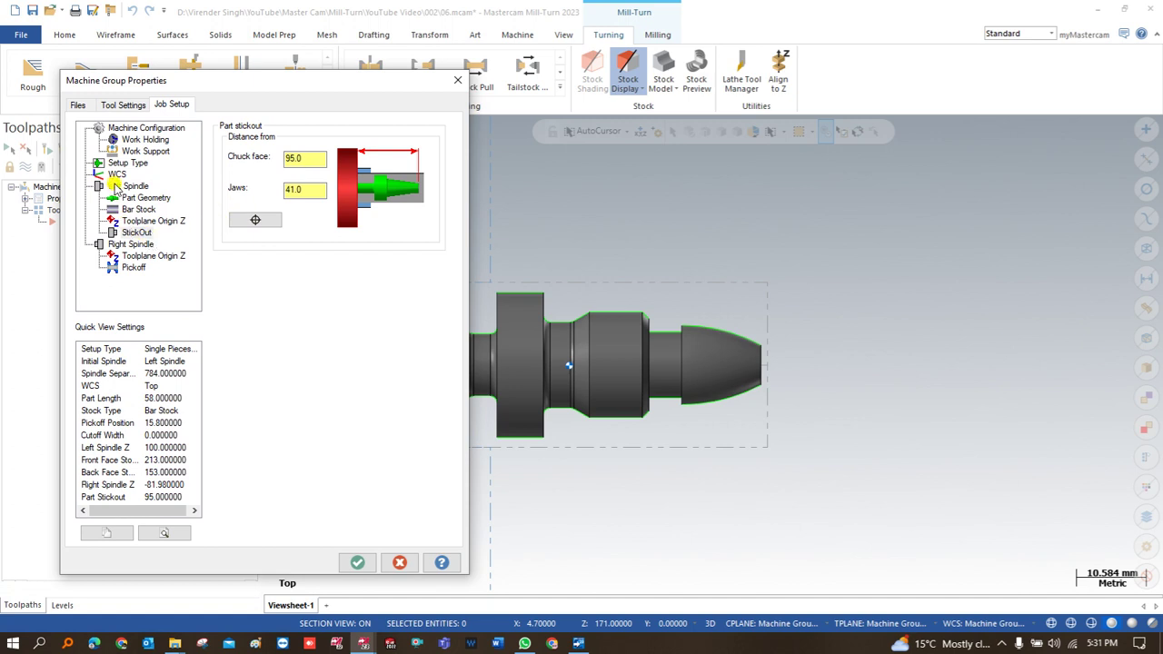
Review the toolplane origin Z face and work offset number of the right spindle and compare them with the left spindle's.
left_click(132, 254)
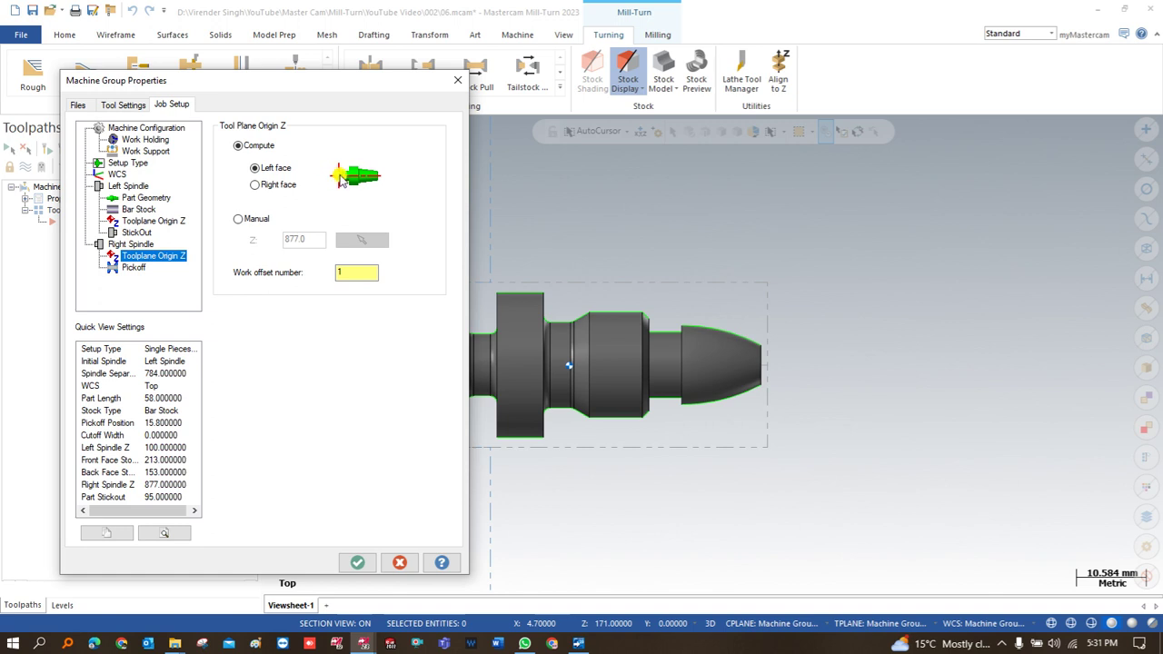
left_click(129, 221)
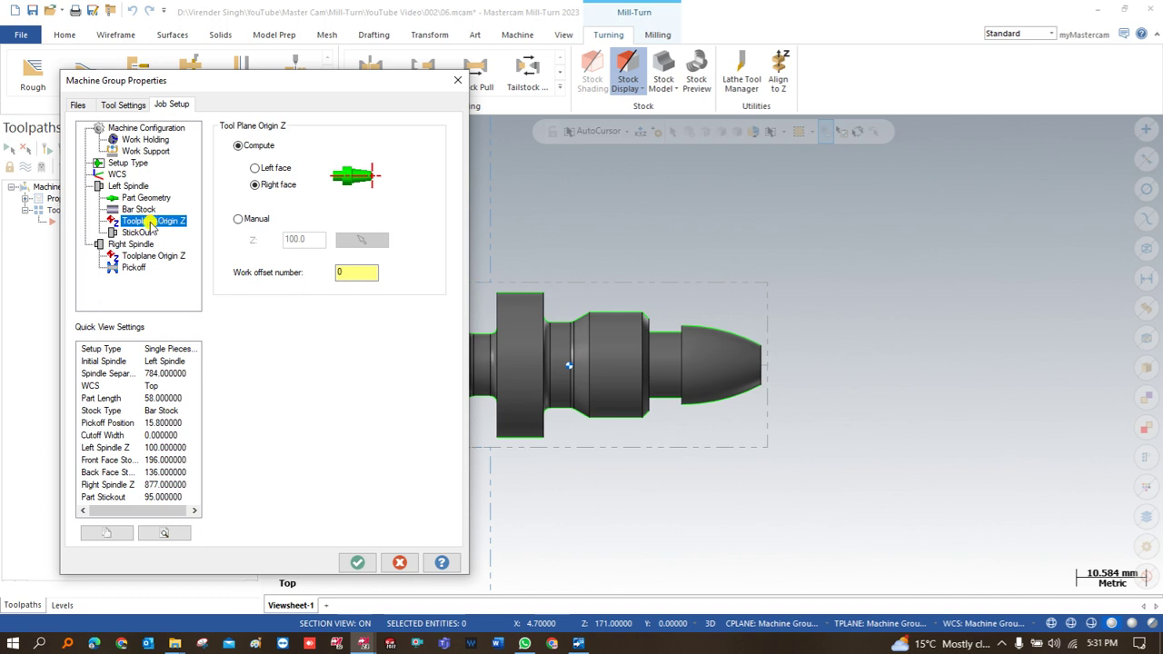
left_click(354, 272)
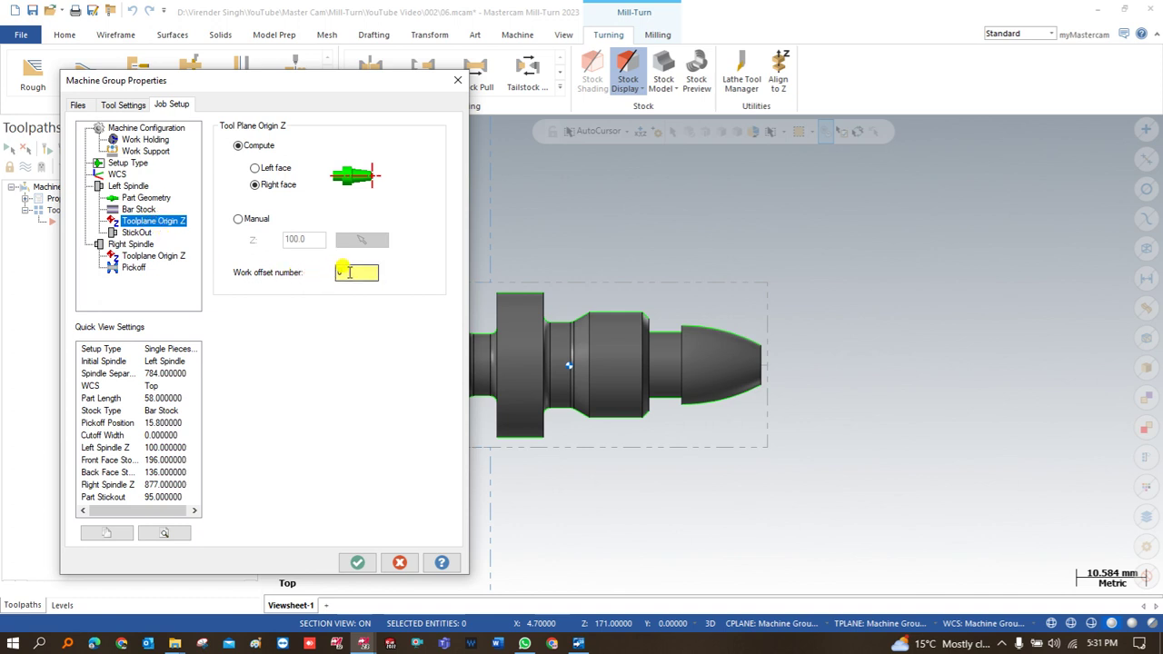
Try to set the right spindle's pickoff position at the flange's upper left corner using the Nearest snap.
left_click(130, 267)
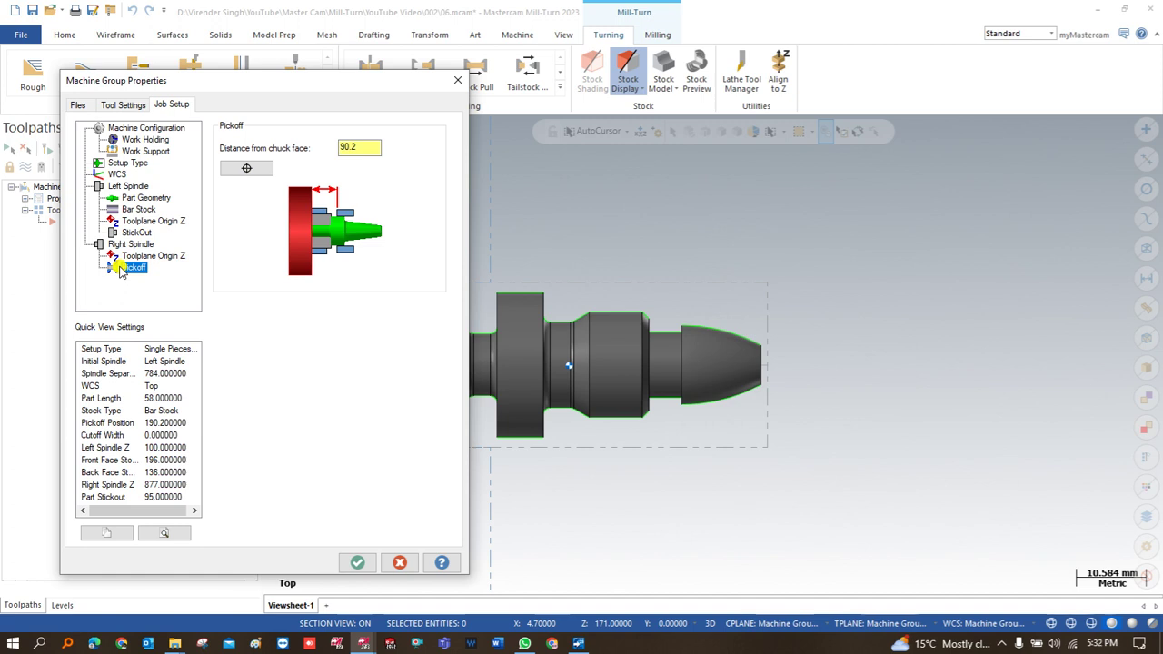
left_click(245, 169)
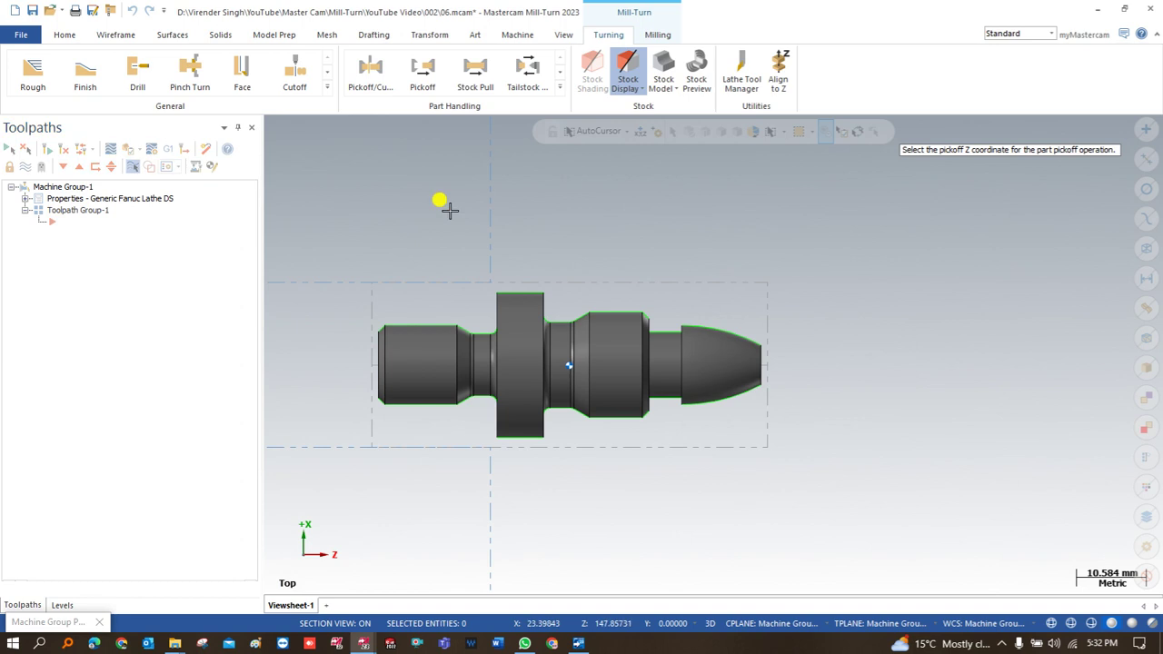
left_click(626, 132)
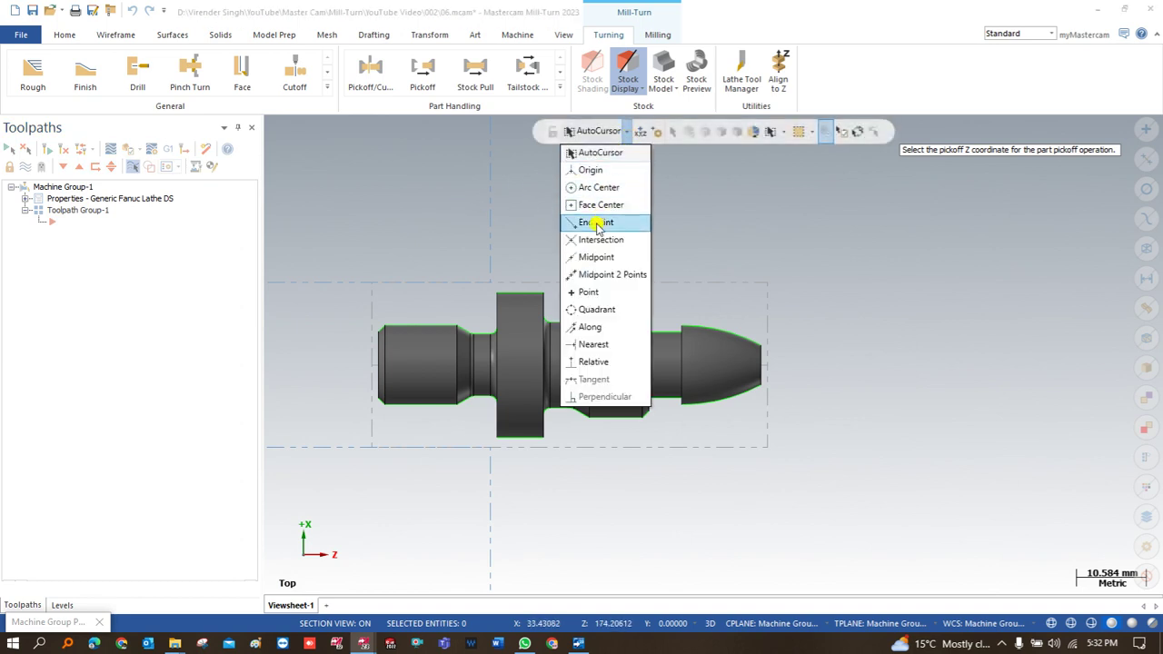
left_click(591, 347)
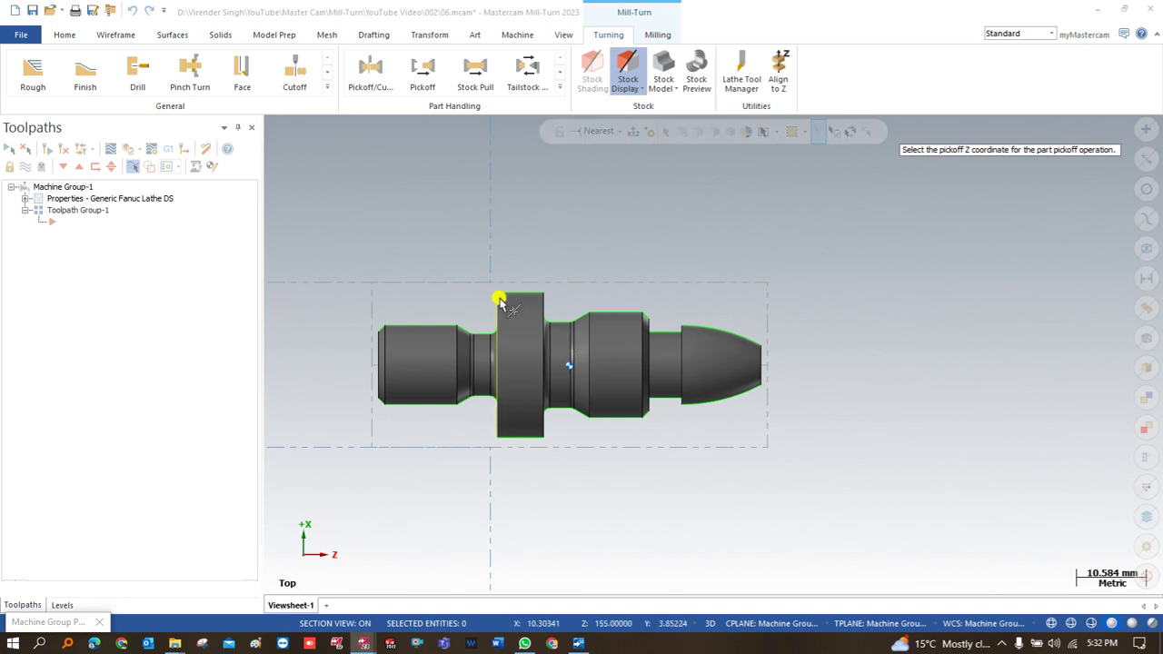
left_click(499, 293)
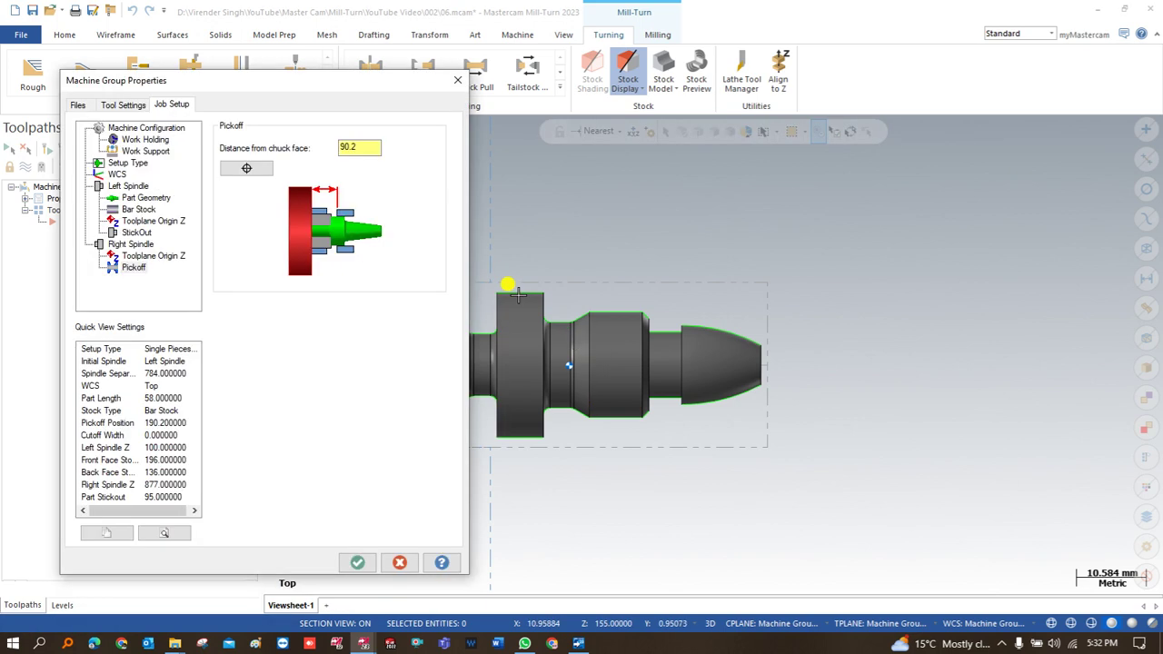
Try to define the pickoff position relative to the flange's upper left corner with the Relative snap.
left_click(249, 173)
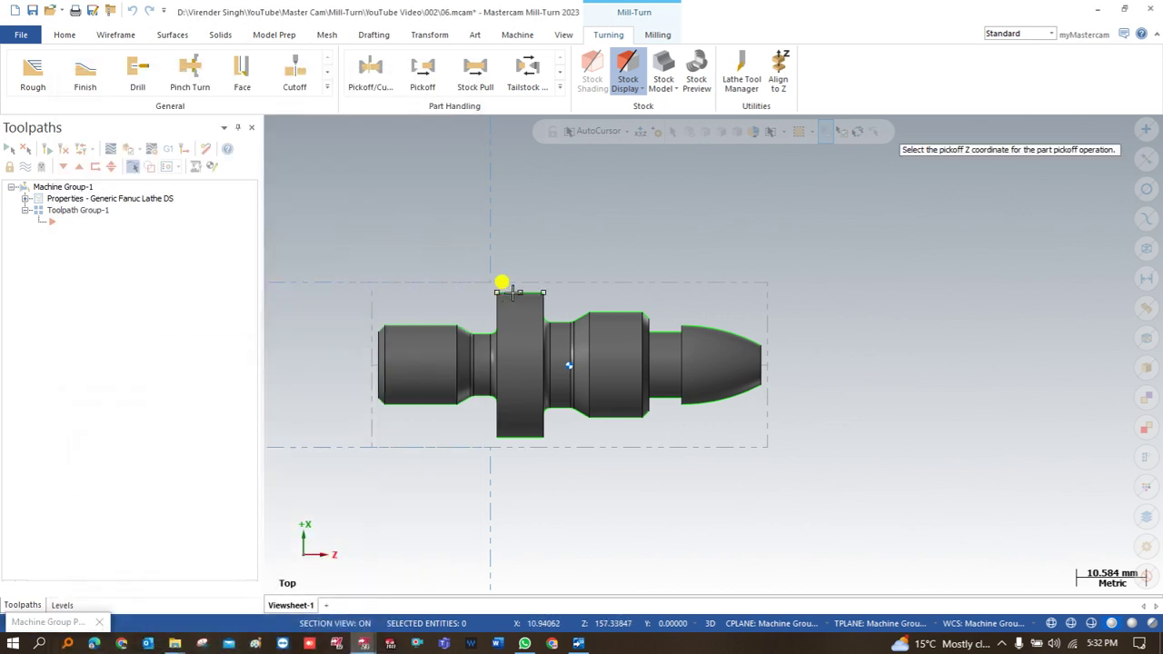
left_click(626, 132)
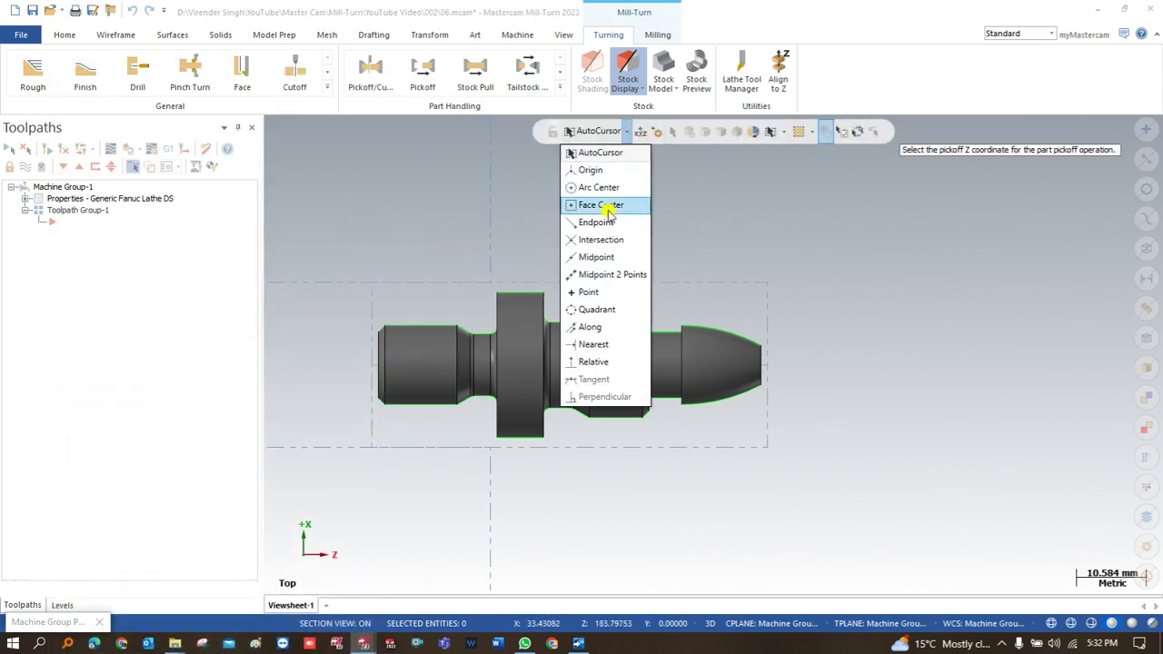
left_click(592, 361)
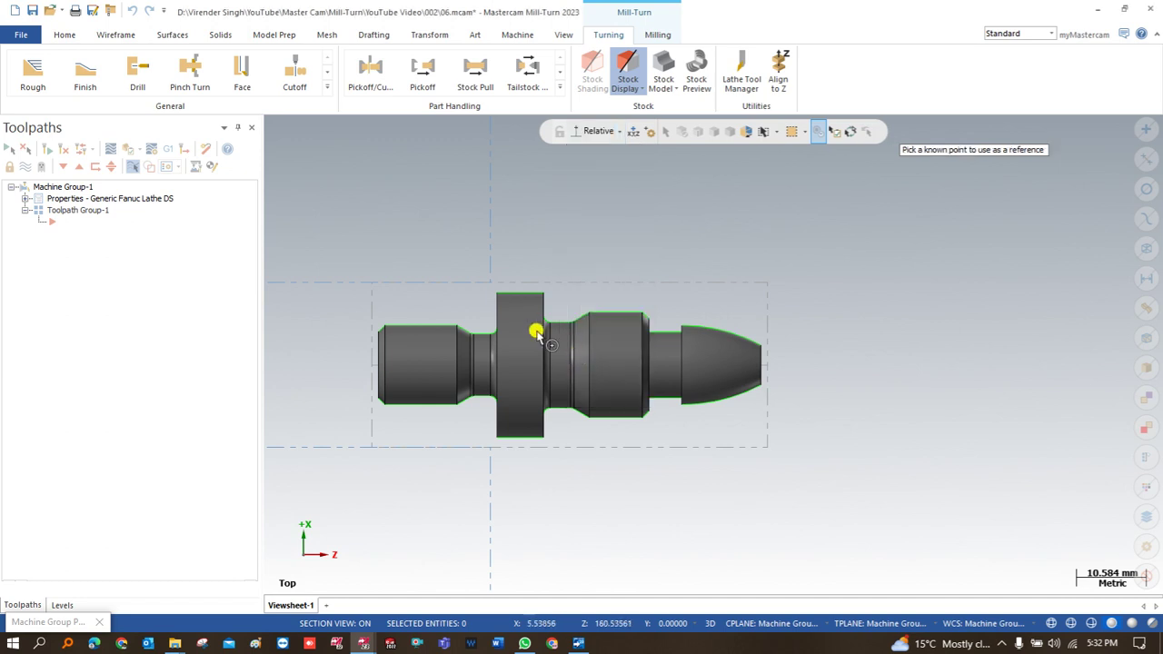
left_click(495, 294)
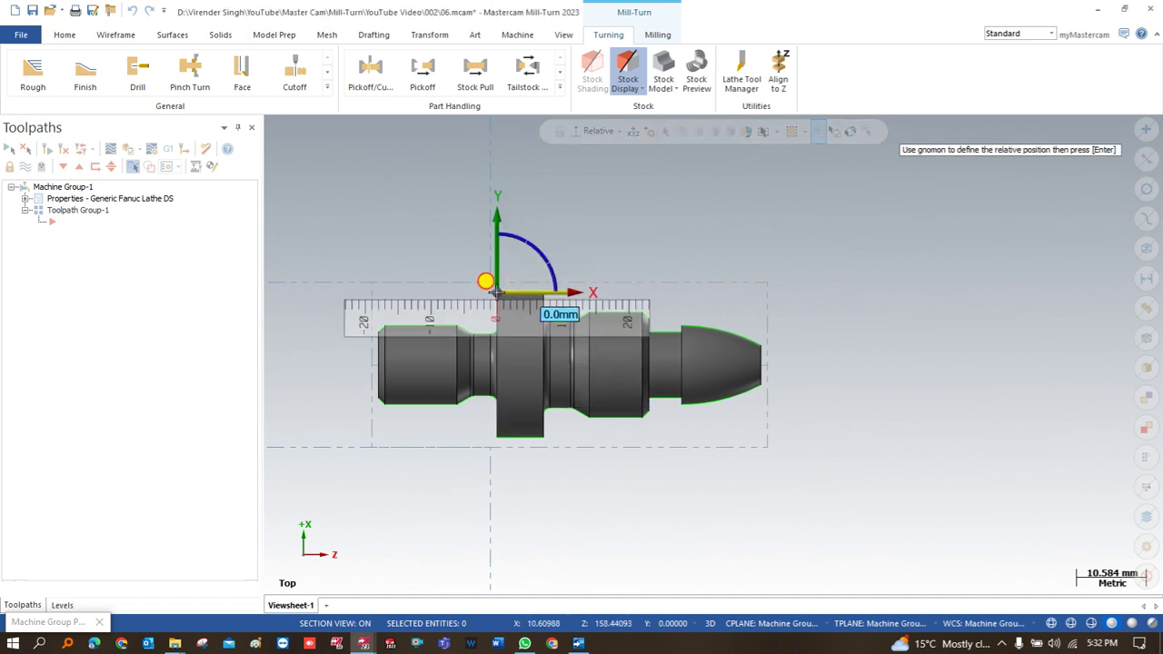
left_click(503, 293)
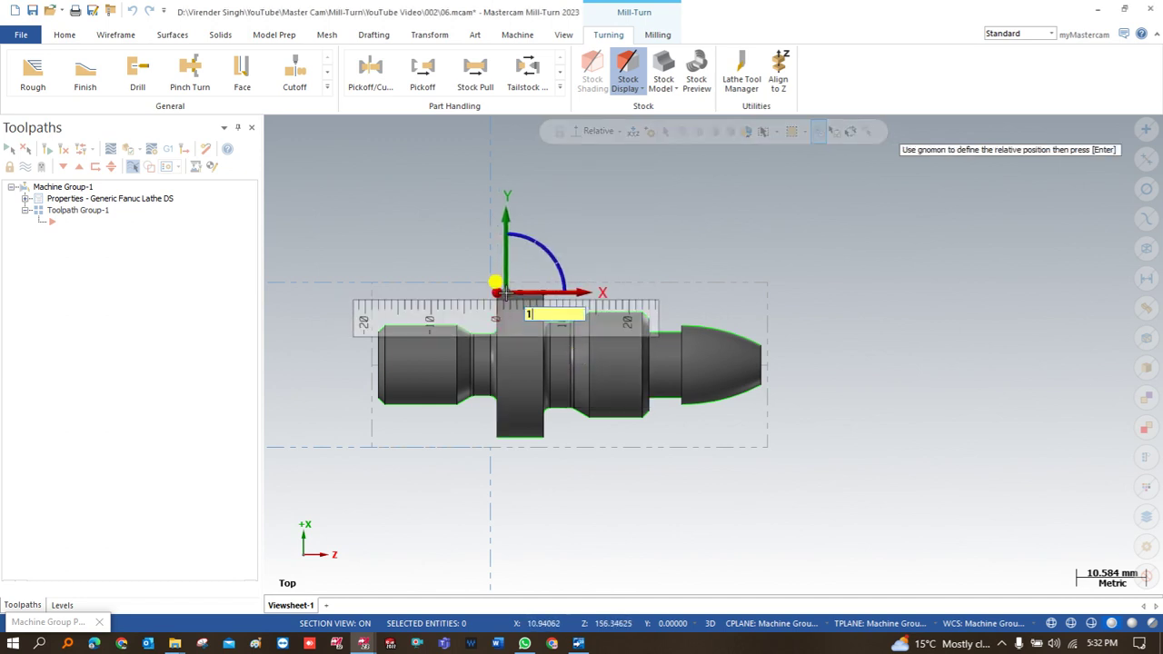
key("Escape")
left_click(503, 293)
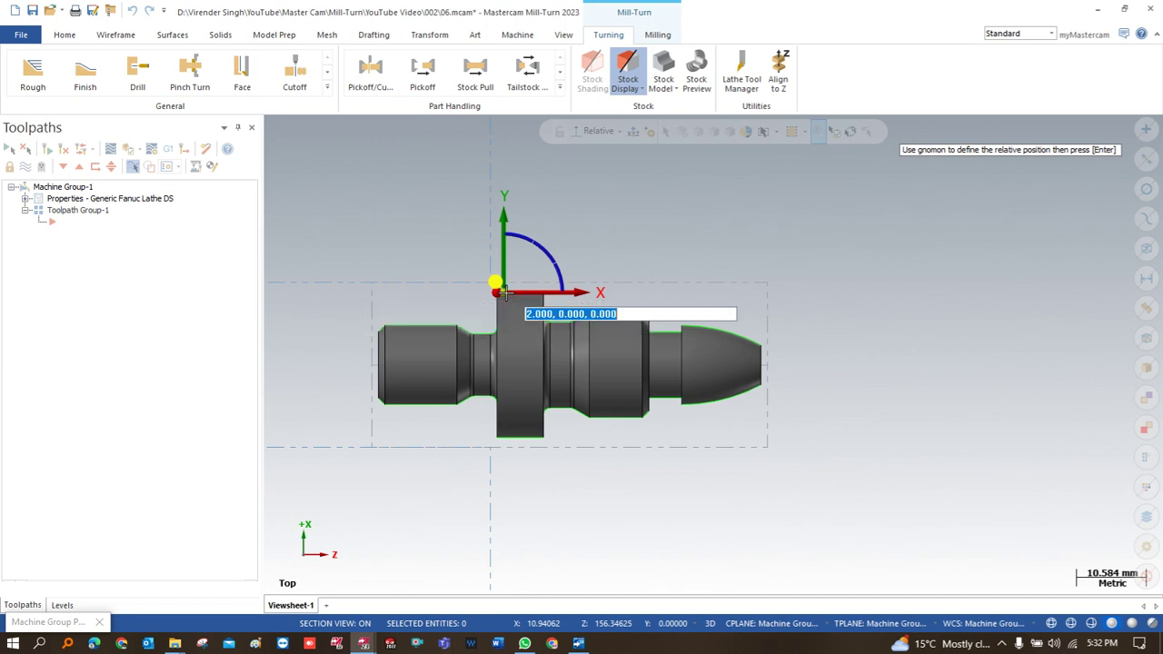
left_click(505, 292)
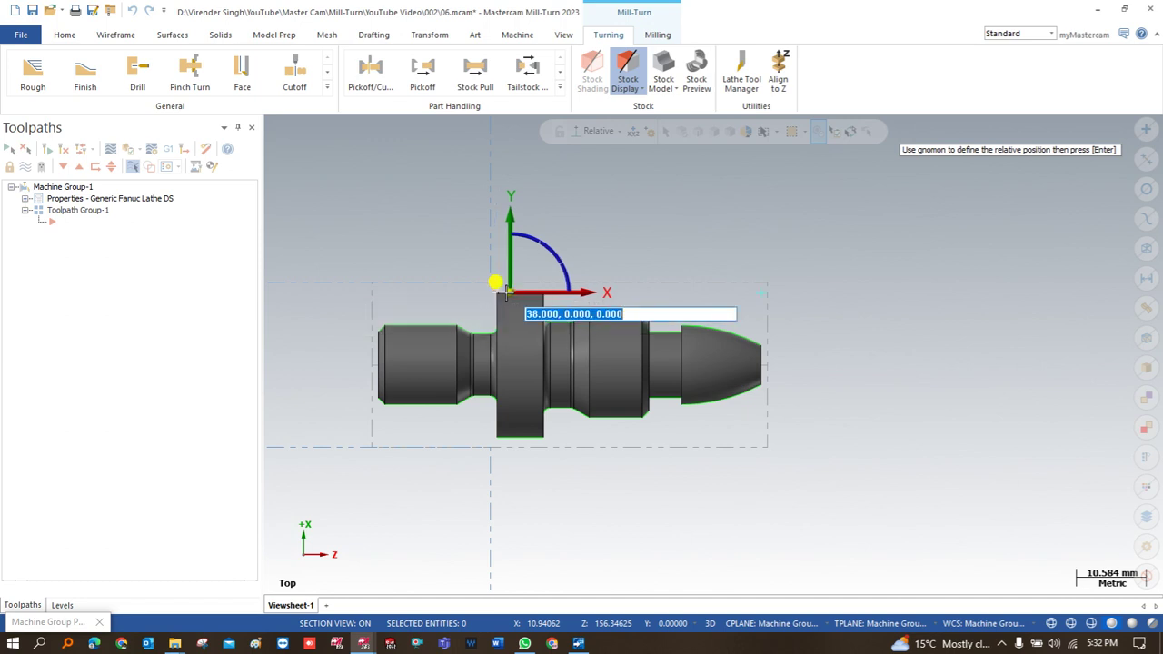
key("Return")
key("Return")
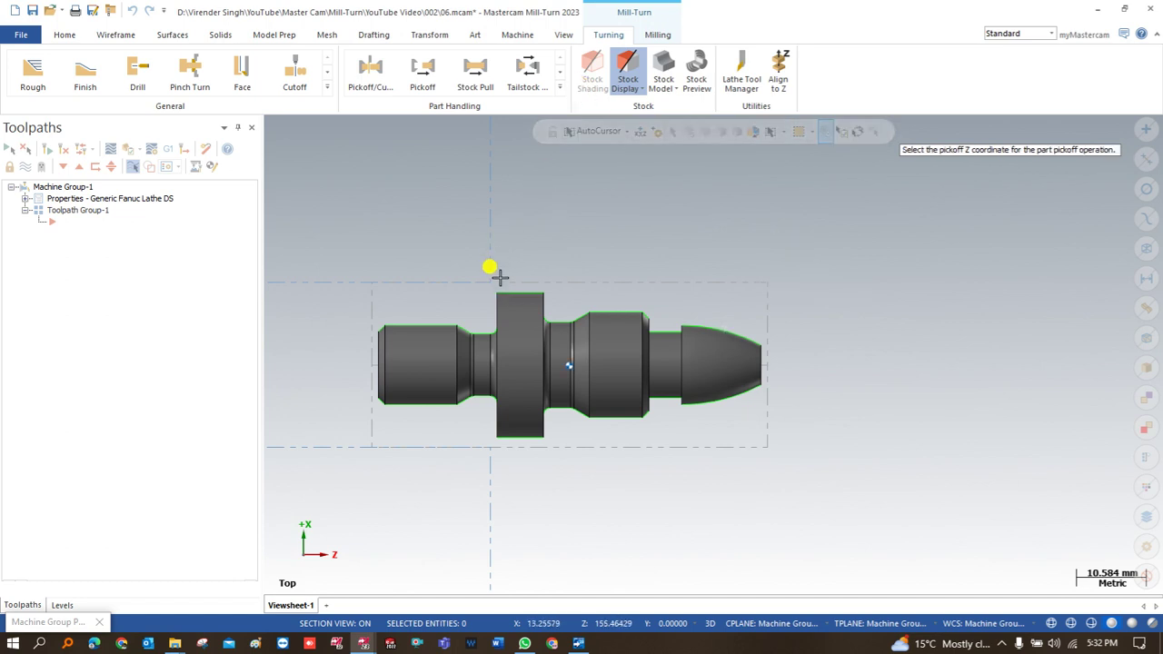
Set the pickoff position at the flange's upper left corner using the Nearest snap and accept the job setup.
left_click(625, 132)
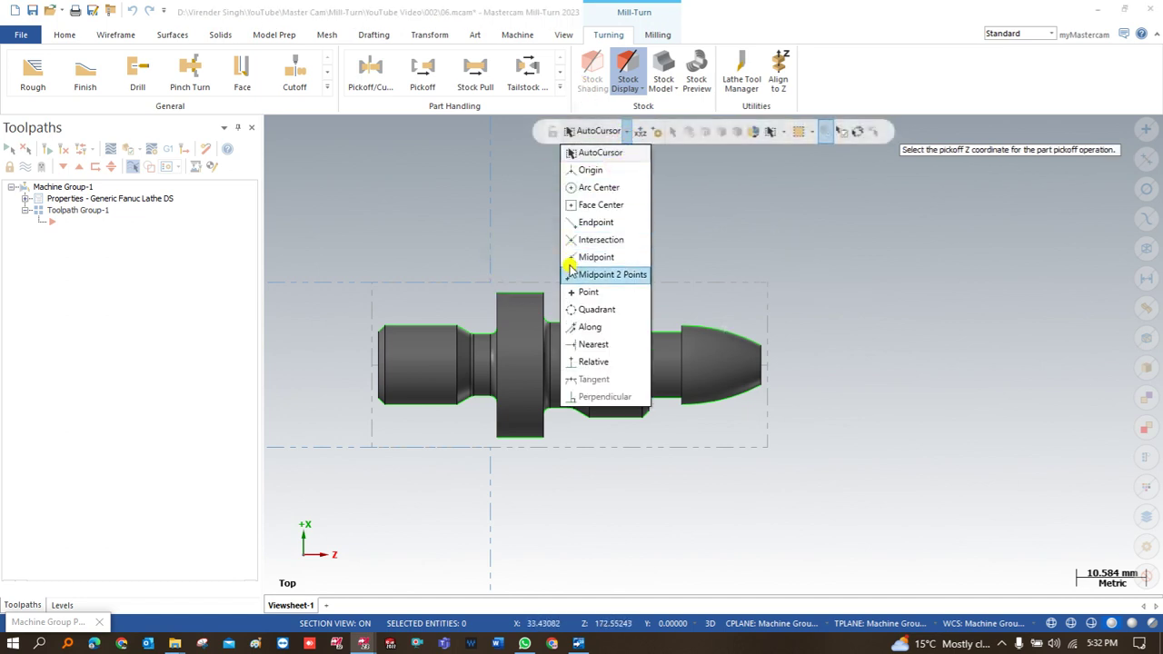
left_click(583, 344)
scroll(495, 296, "up", 6)
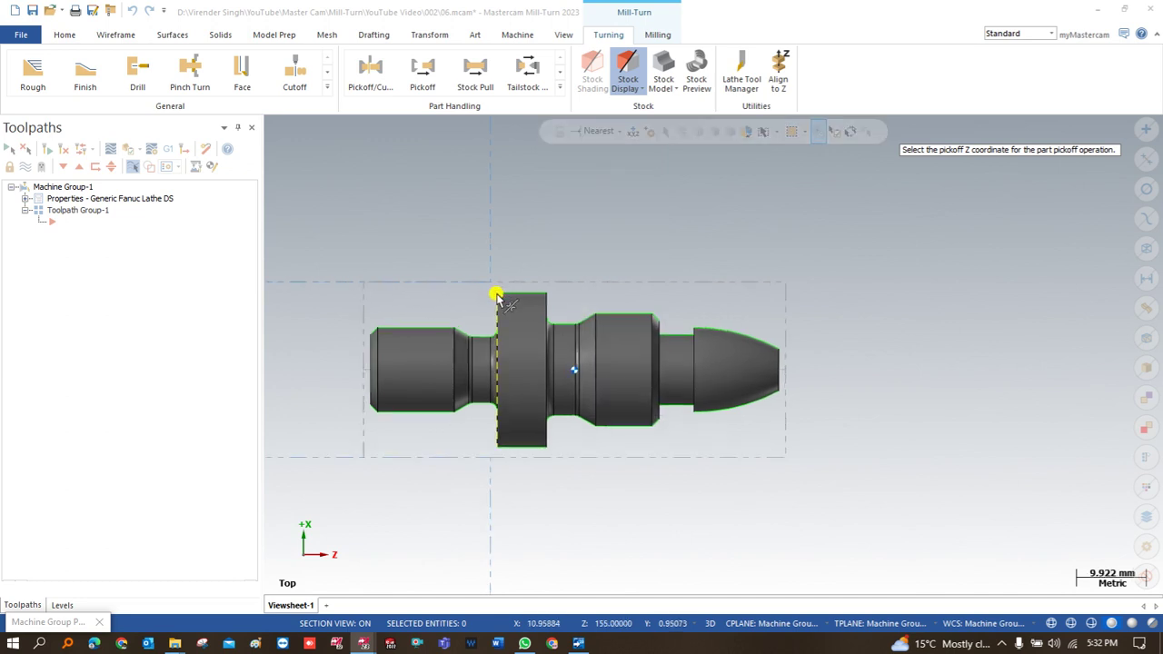
left_click(498, 291)
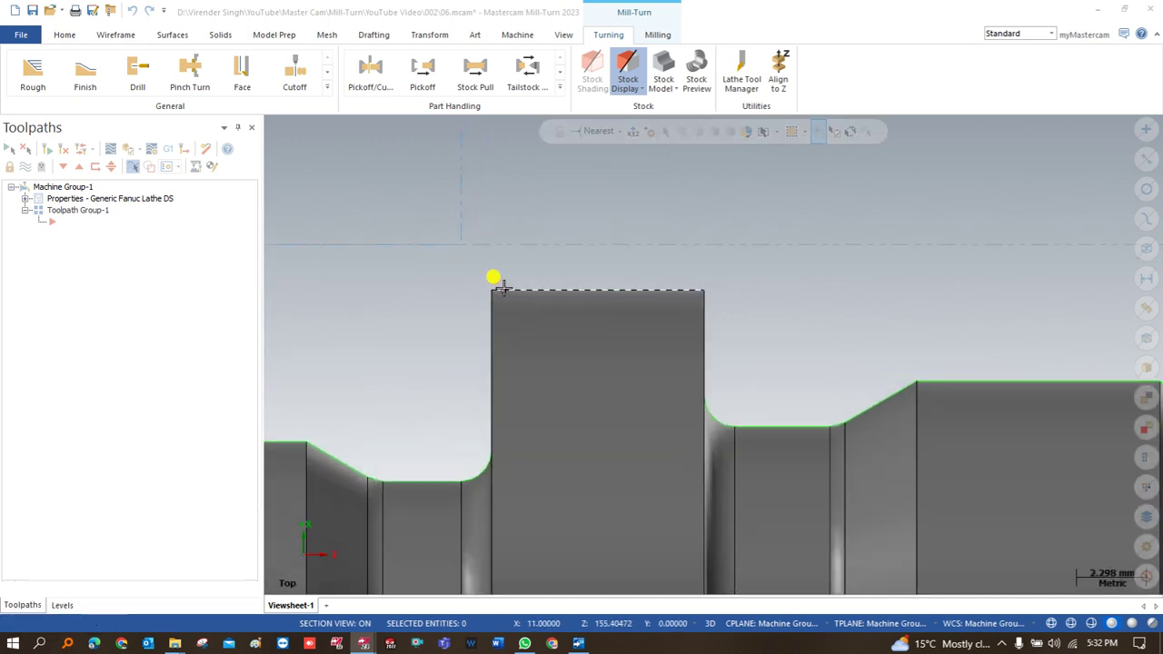
left_click(355, 563)
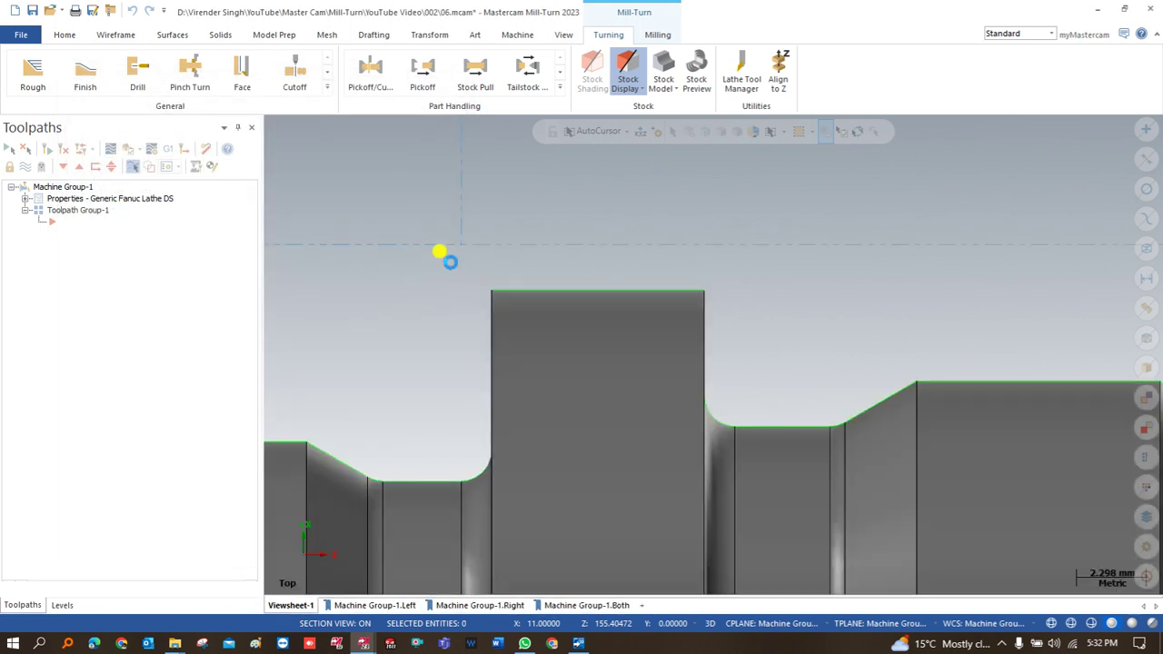
Preview the turning stock and left spindle chuck, comparing the full display with the 3/4 view.
scroll(659, 291, "down", 2)
scroll(306, 325, "up", 5)
scroll(441, 317, "up", 1)
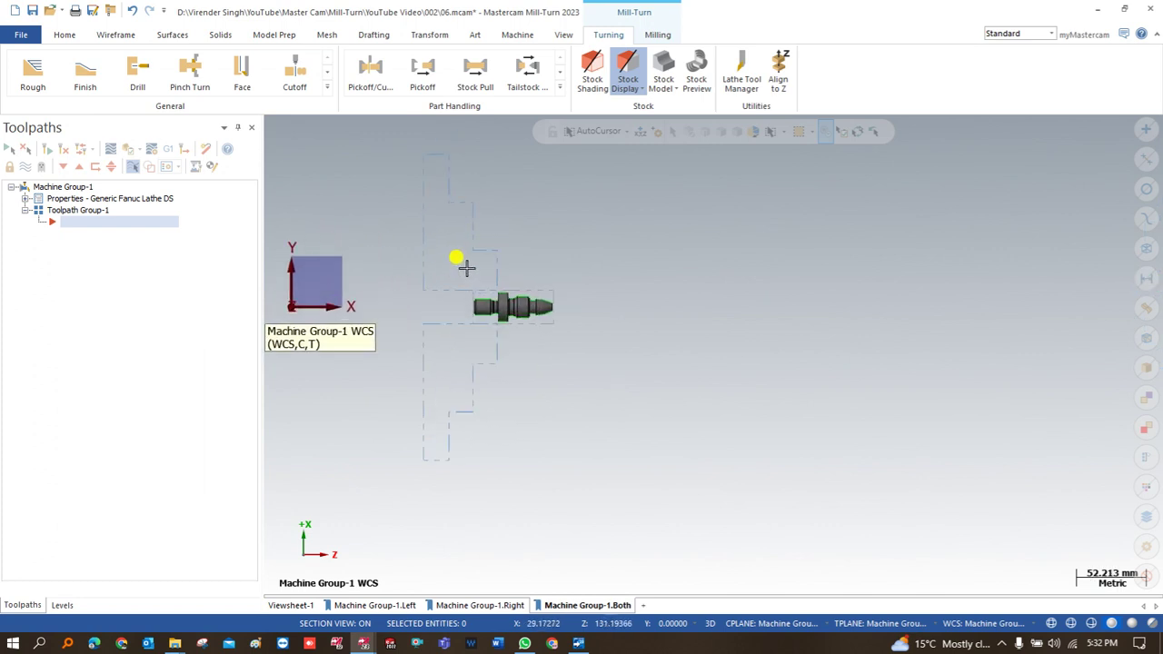
left_click(694, 73)
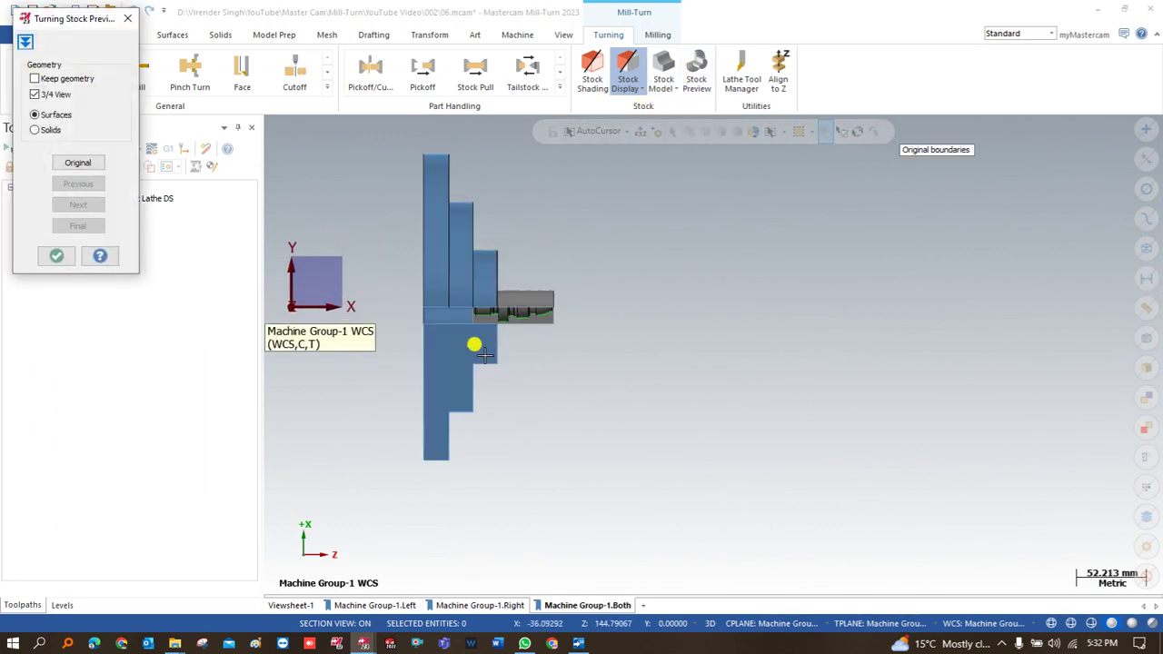
scroll(470, 312, "up", 2)
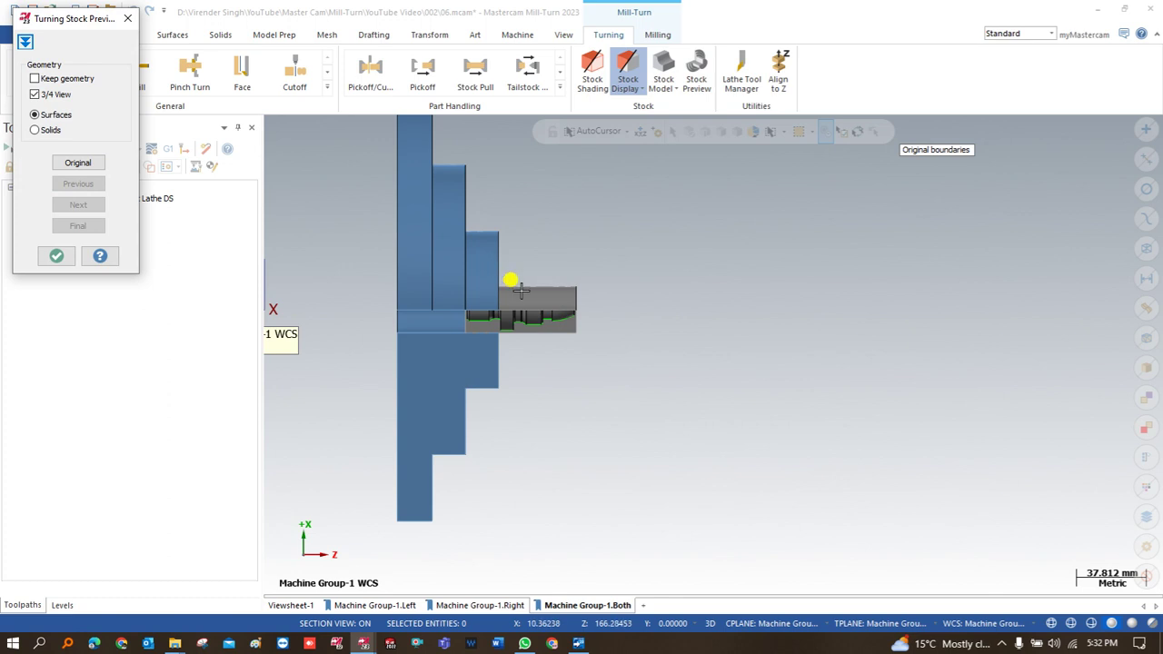
left_click(33, 93)
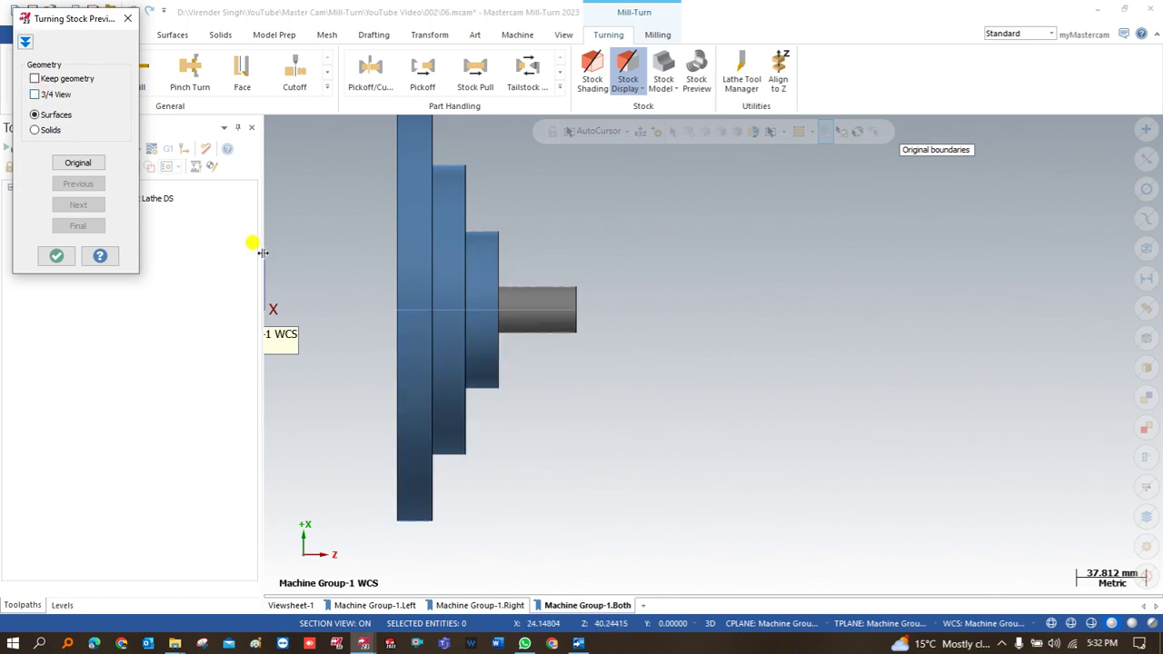
scroll(537, 288, "up", 1)
left_click(50, 94)
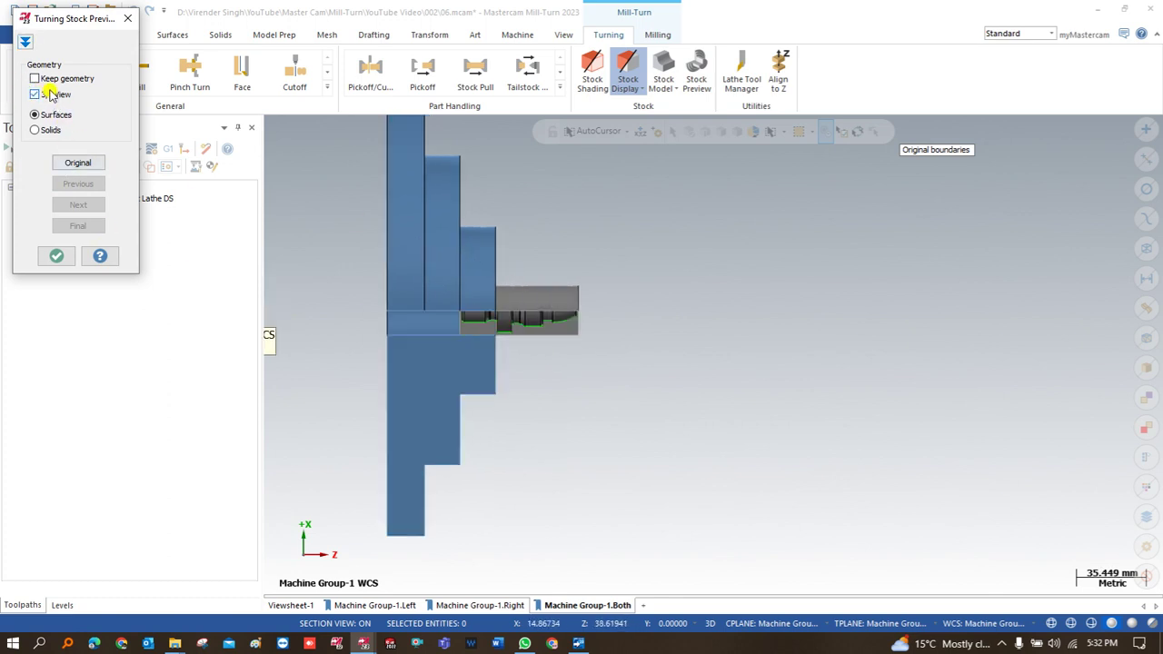
Examine how the chuck jaws grip the stock on the left and right spindles, and close the stock preview.
scroll(531, 318, "up", 3)
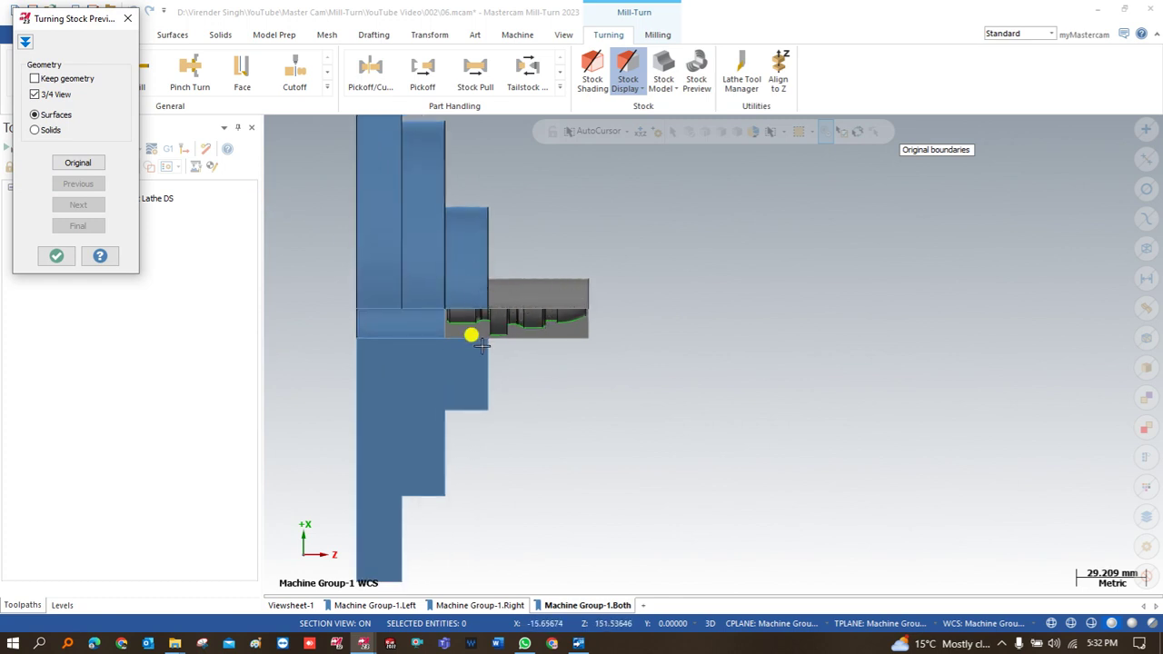
scroll(382, 296, "down", 10)
scroll(381, 297, "down", 2)
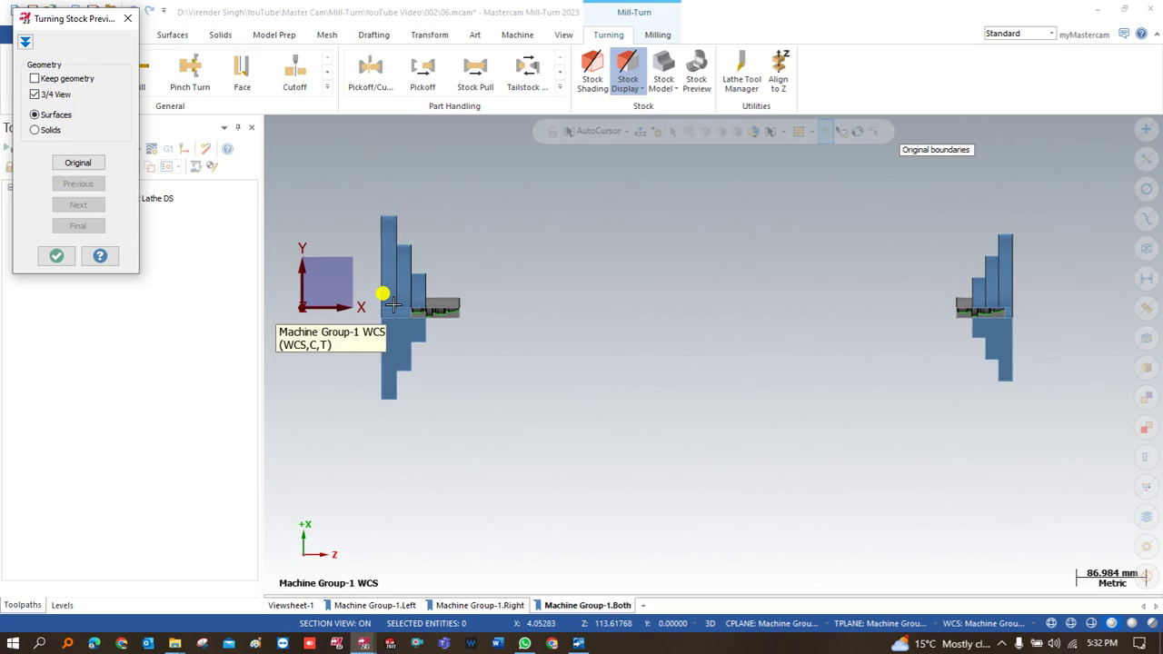
scroll(754, 325, "up", 6)
scroll(823, 284, "up", 2)
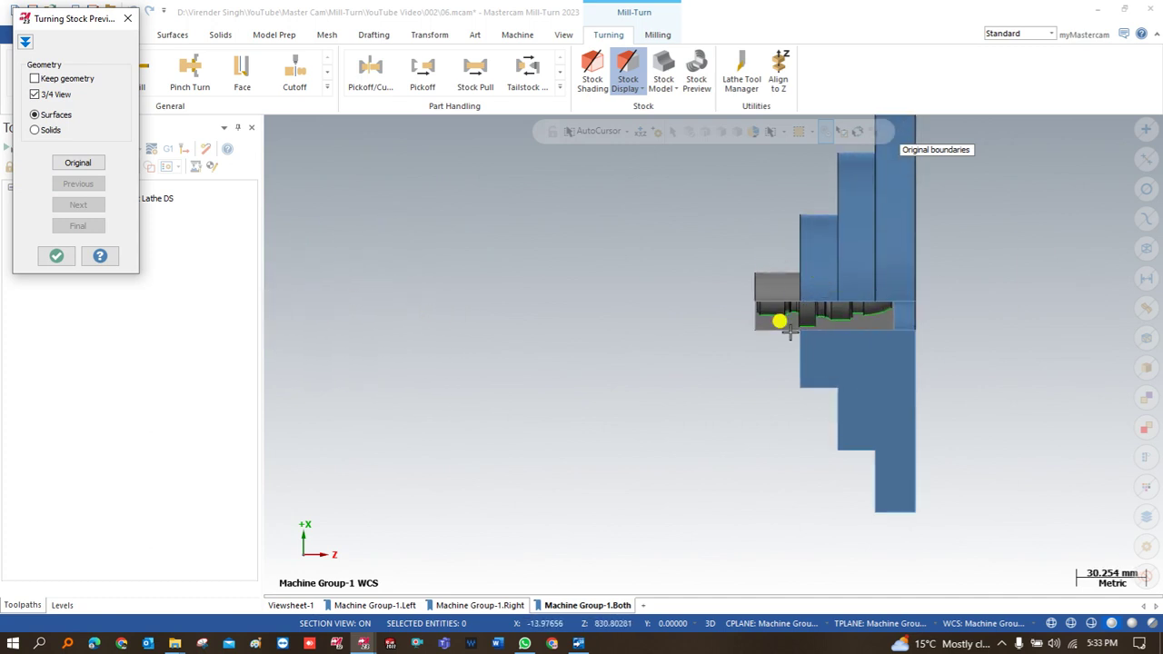
scroll(769, 264, "down", 4)
key("Return")
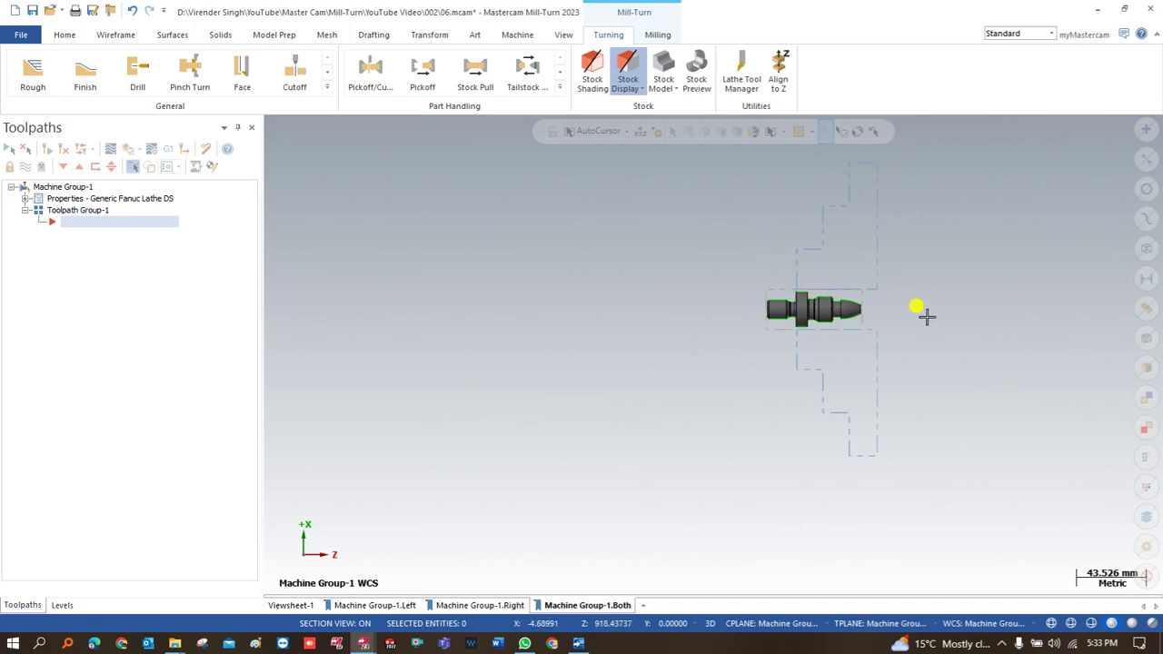
Expand the machine group's properties and examine the part, stock and chuck outlines on both spindles.
scroll(908, 309, "down", 8)
scroll(397, 289, "up", 7)
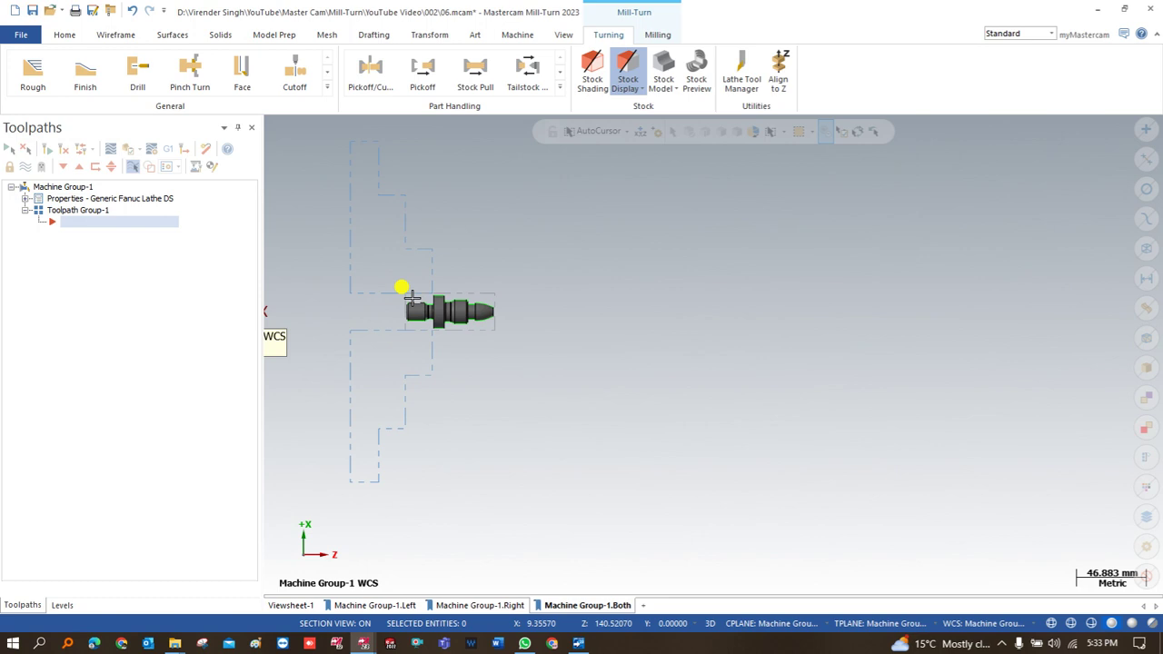
left_click(26, 198)
scroll(446, 324, "down", 4)
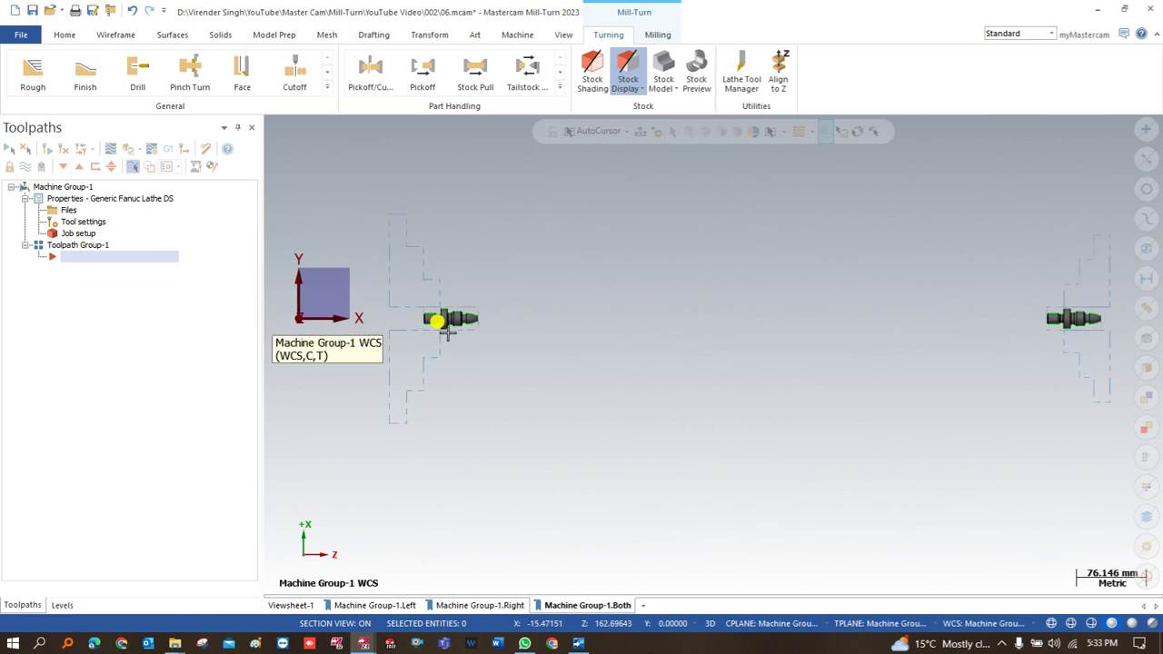
scroll(464, 327, "up", 2)
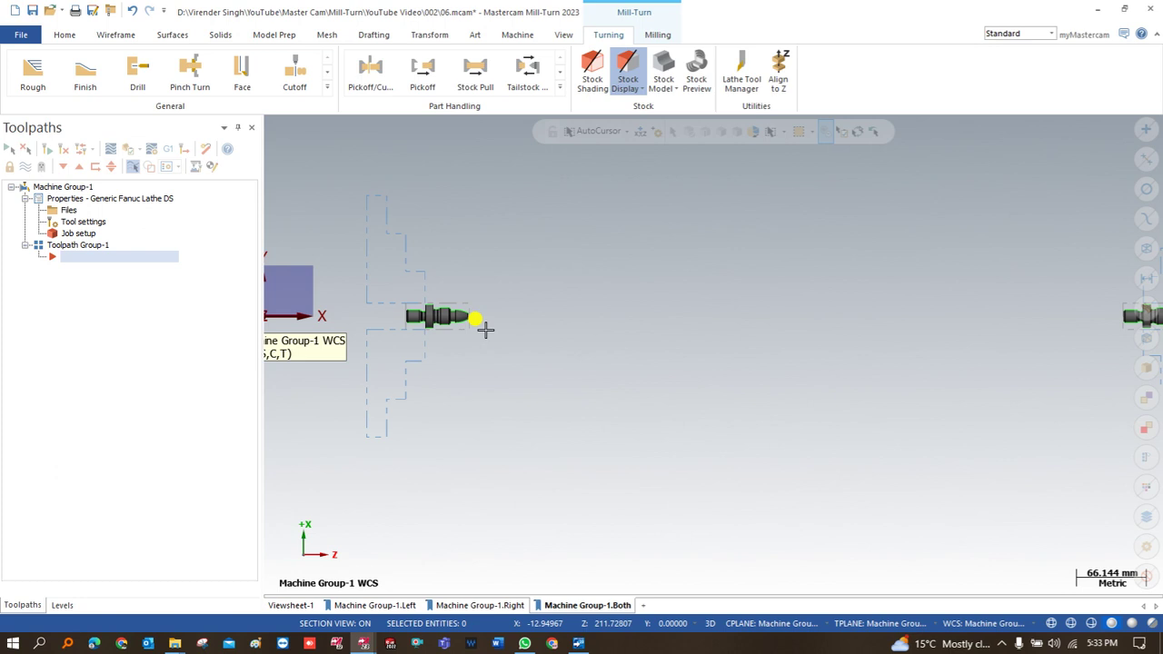
scroll(485, 331, "down", 2)
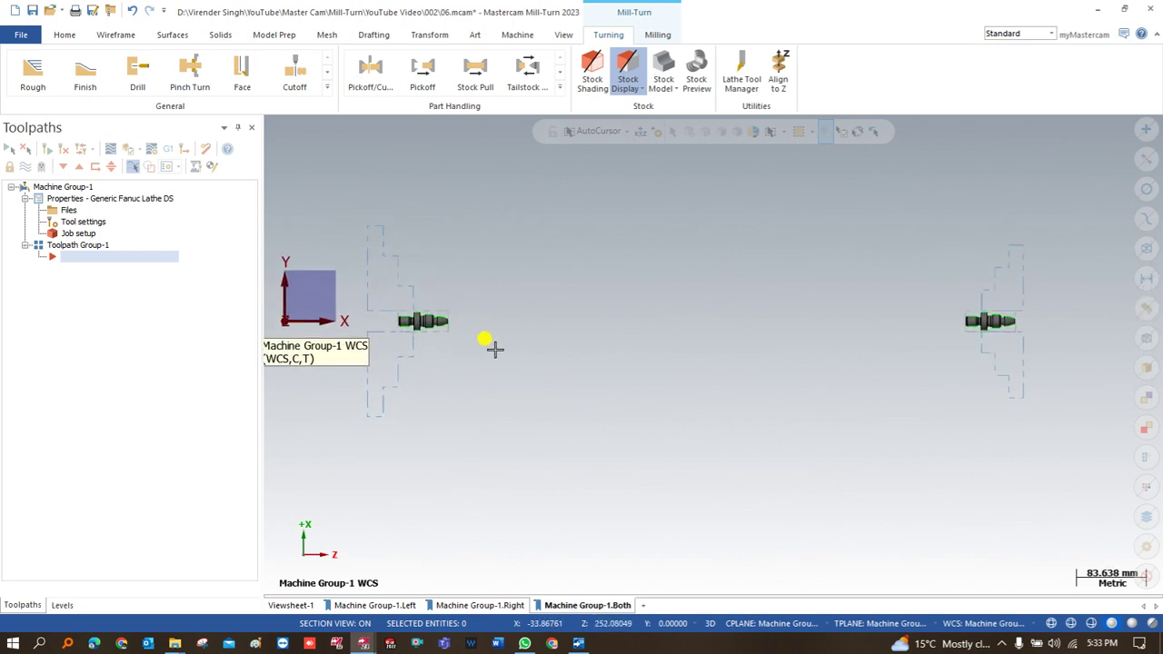